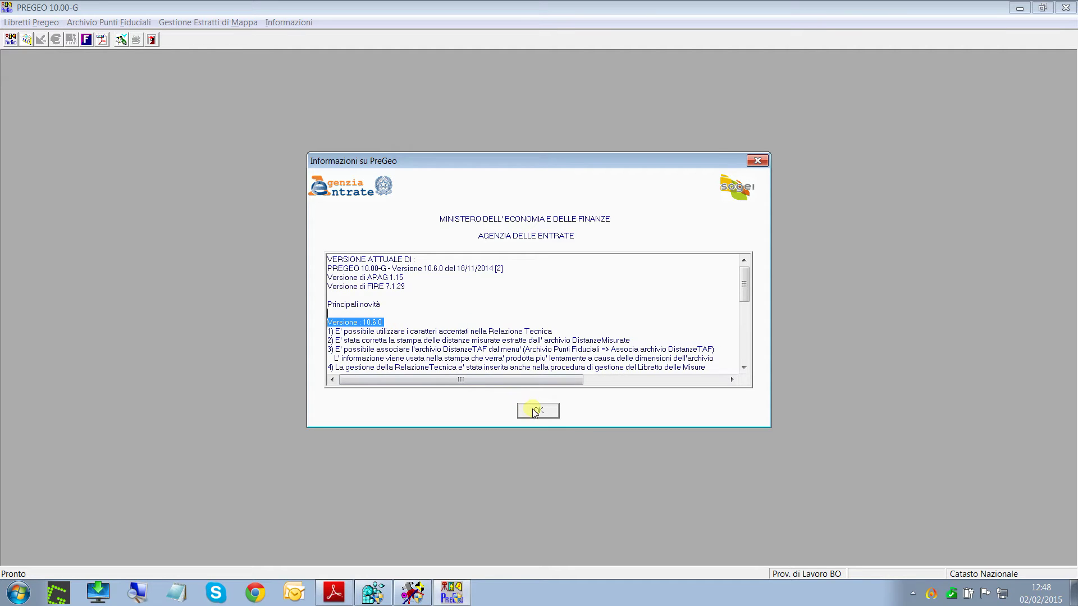
Dismiss the Pregeo version information and exit Pregeo
click(535, 411)
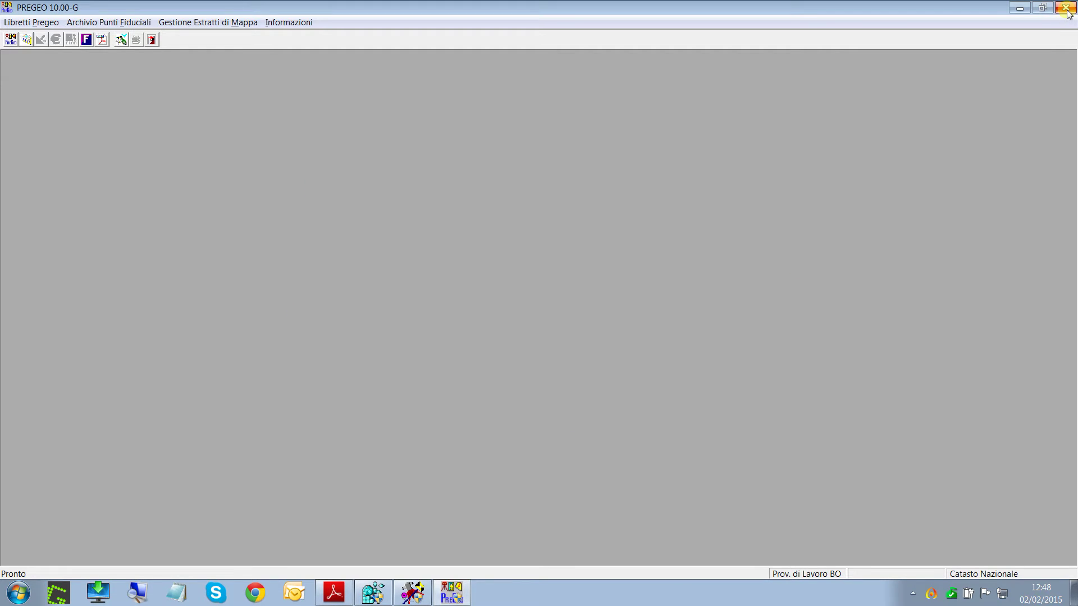
click(1065, 8)
click(559, 329)
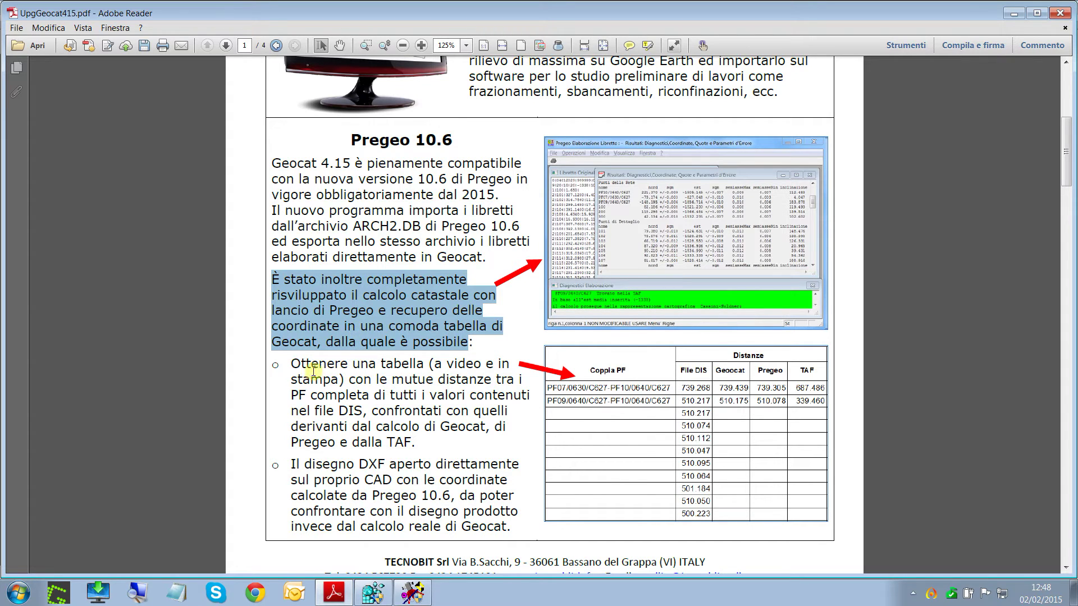
Read the Pregeo 10.6 bullet points on the PF distance comparison table and the DXF drawing in the PDF
drag(295, 364, 507, 440)
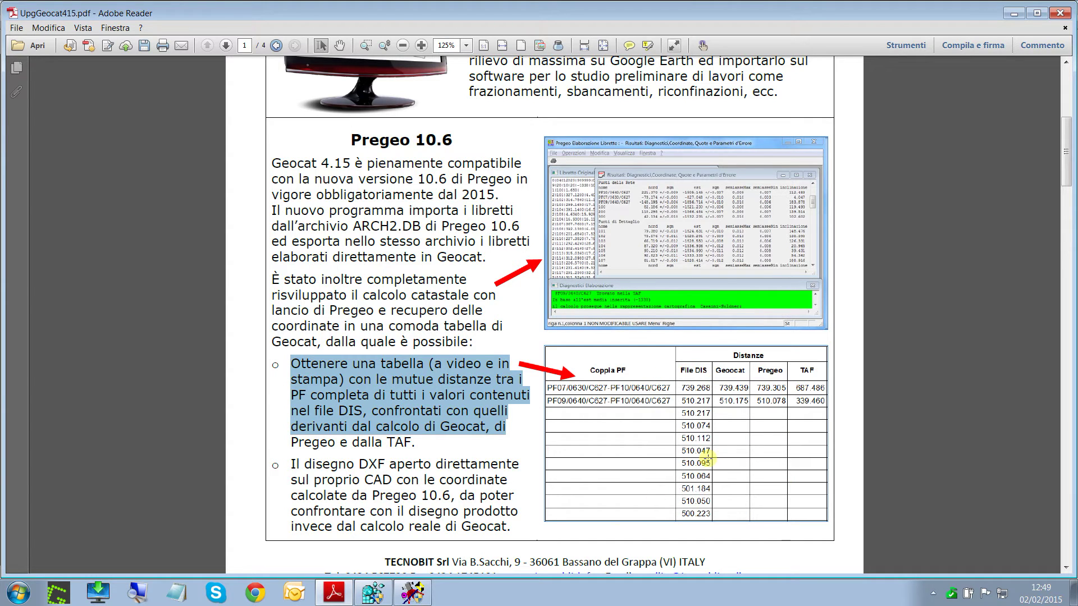
drag(291, 464, 403, 482)
click(294, 472)
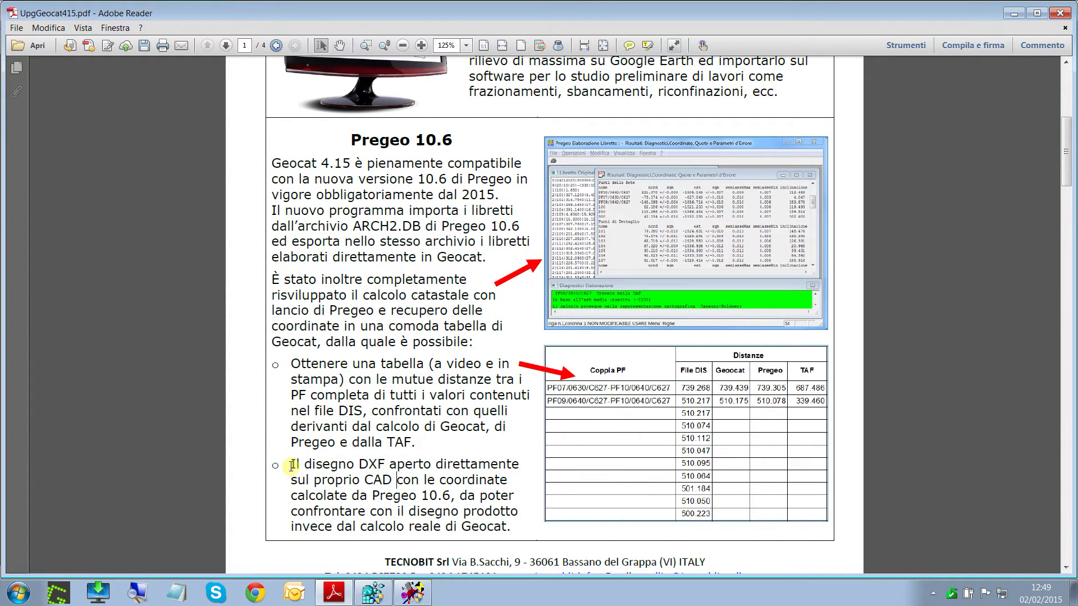
drag(292, 466, 450, 495)
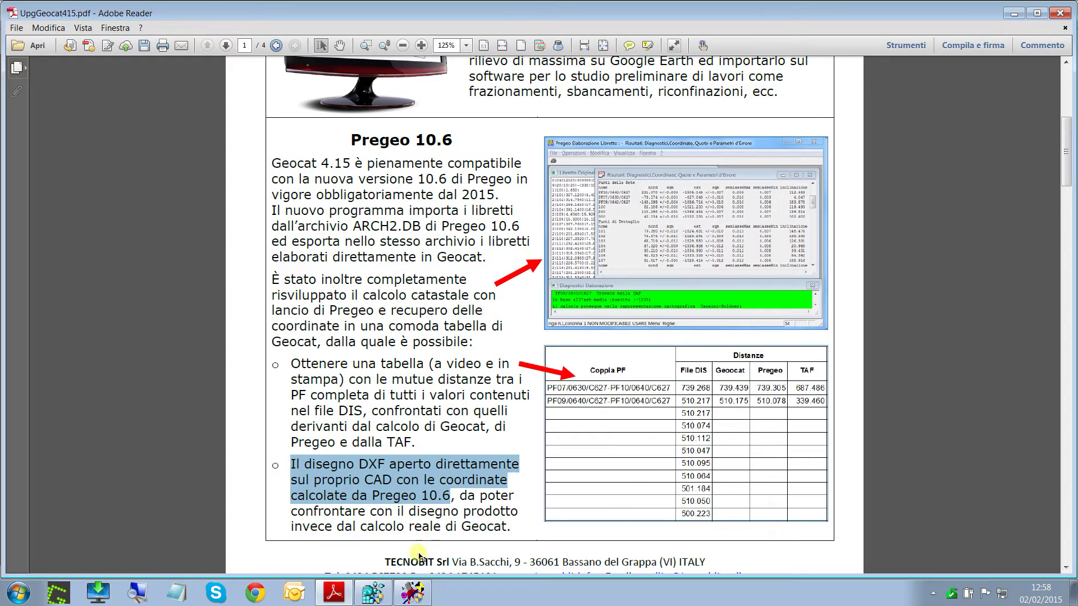
Switch to Geocat and, in a new field book document, open the Pregeo 10.6 database arch2.db from the ARCH folder for import
click(412, 593)
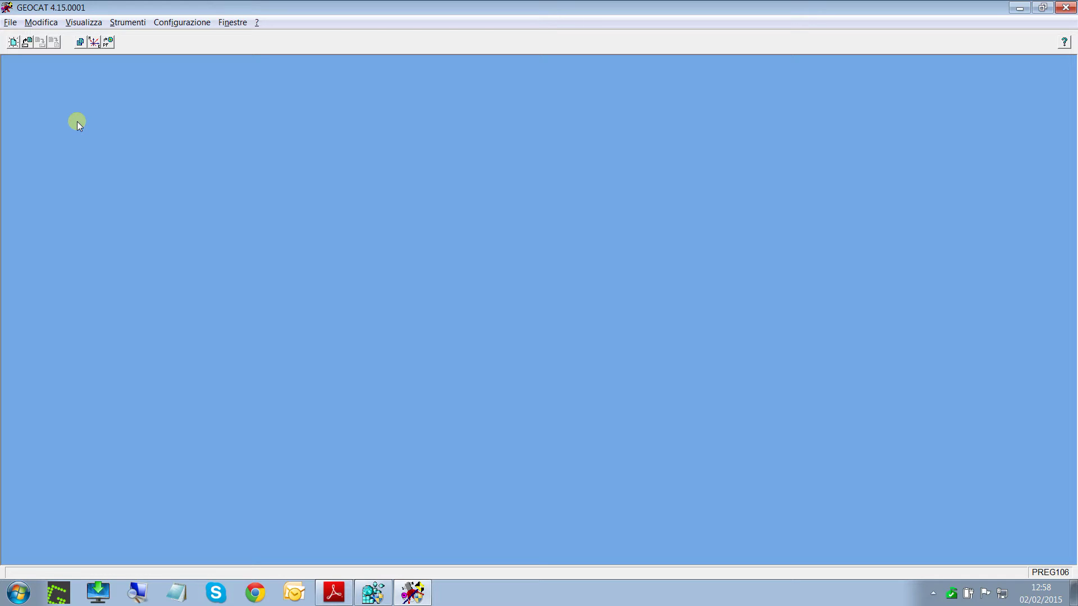
click(13, 44)
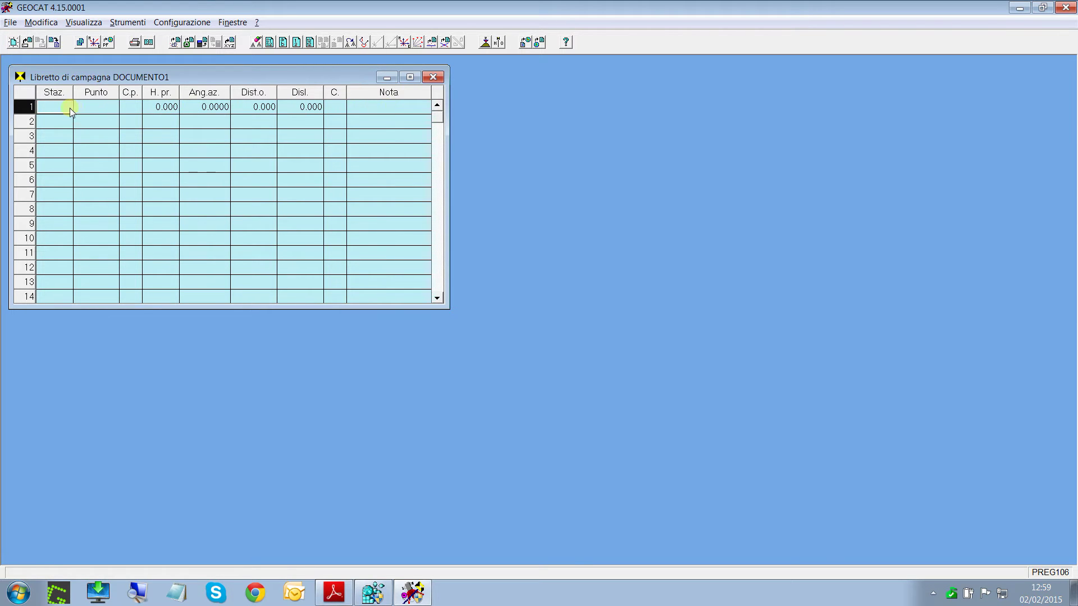
click(186, 43)
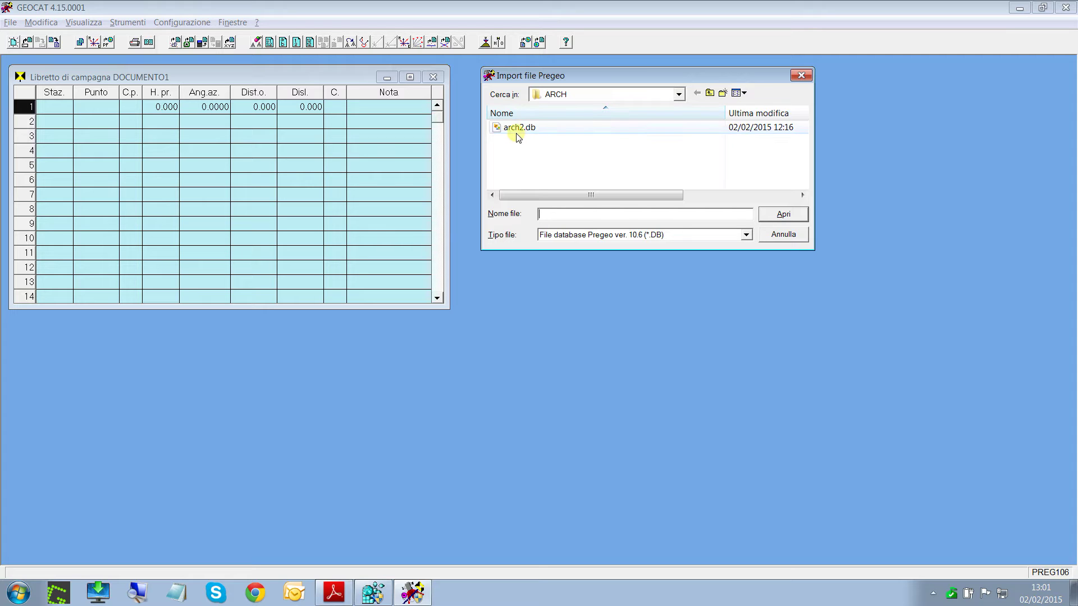
click(679, 97)
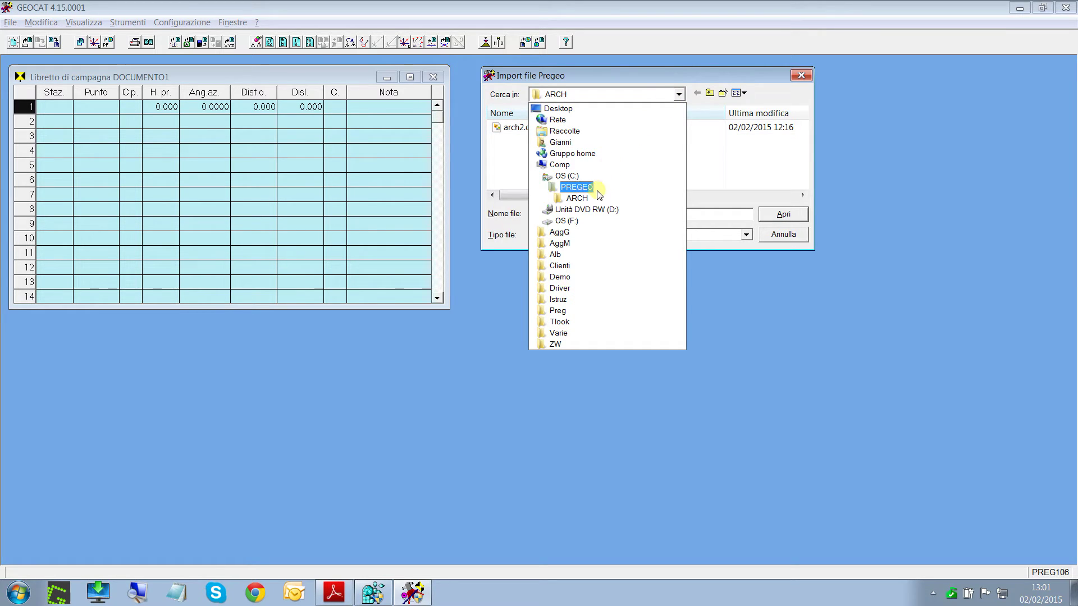
click(595, 199)
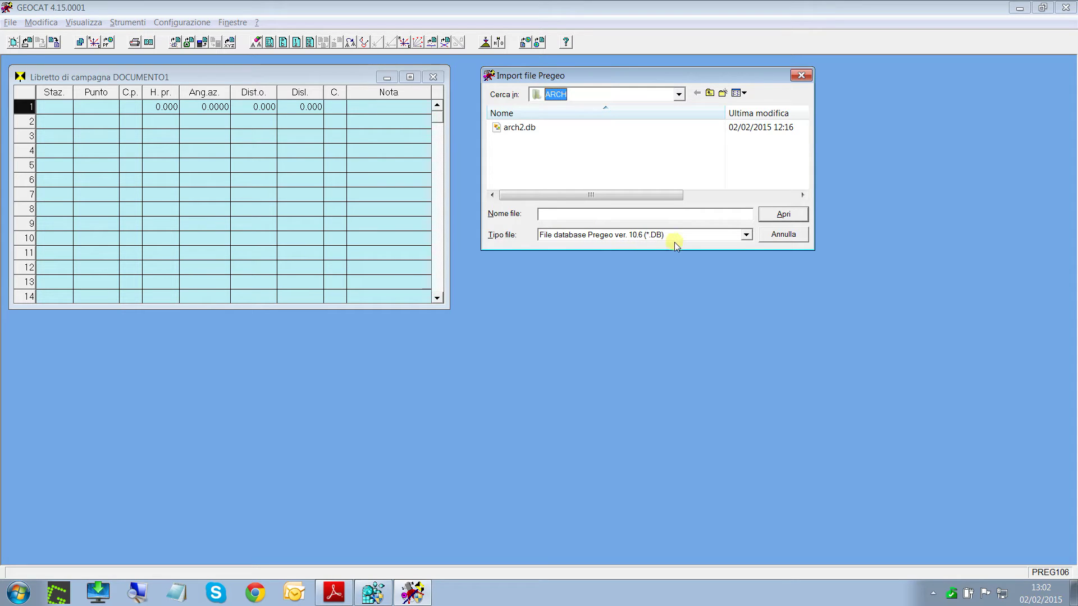
click(746, 236)
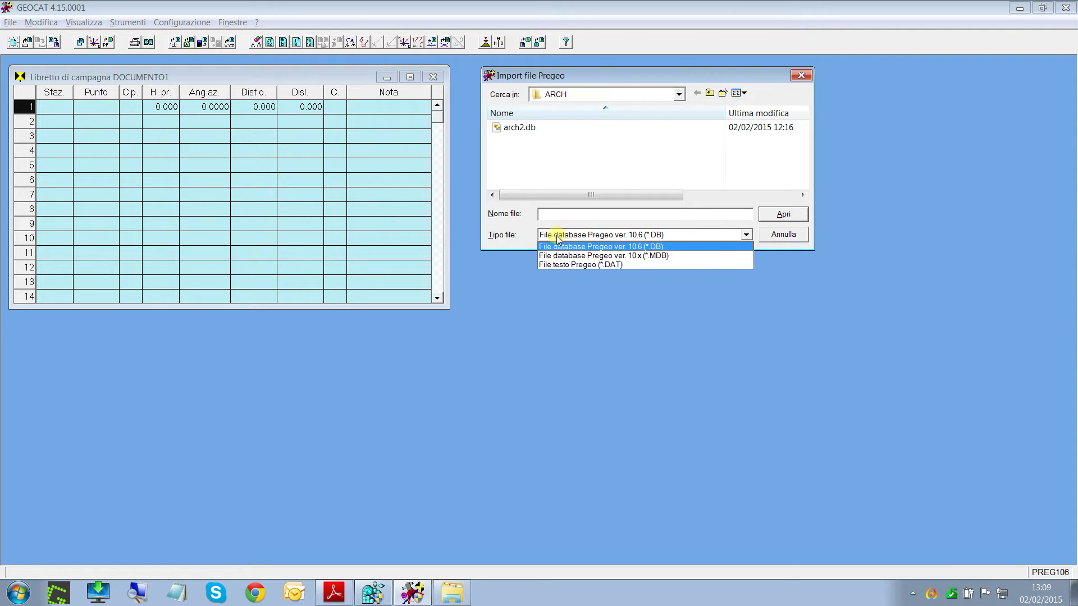
click(670, 247)
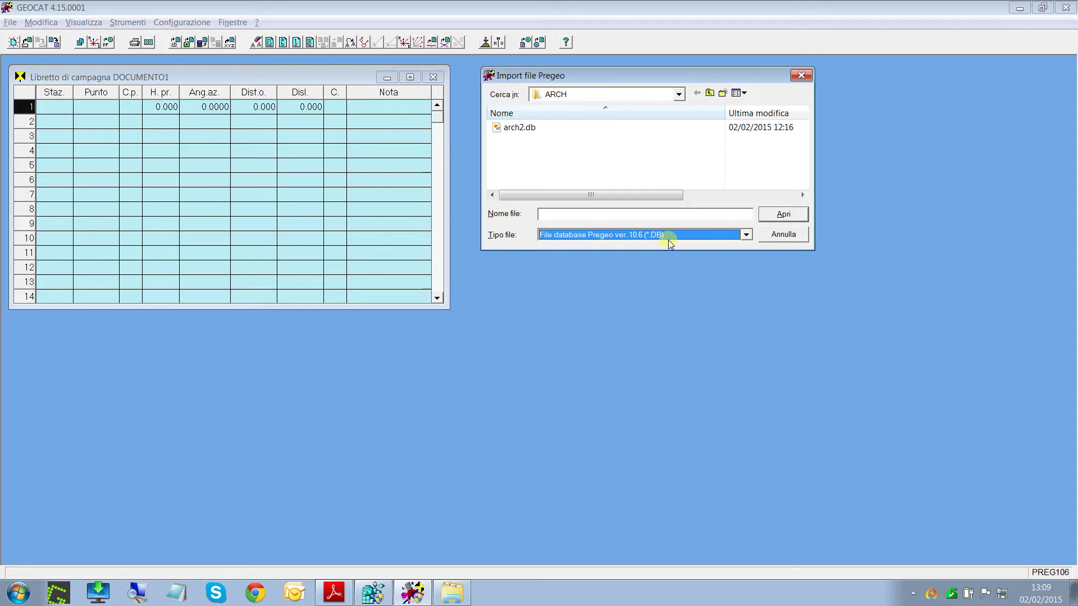
click(519, 134)
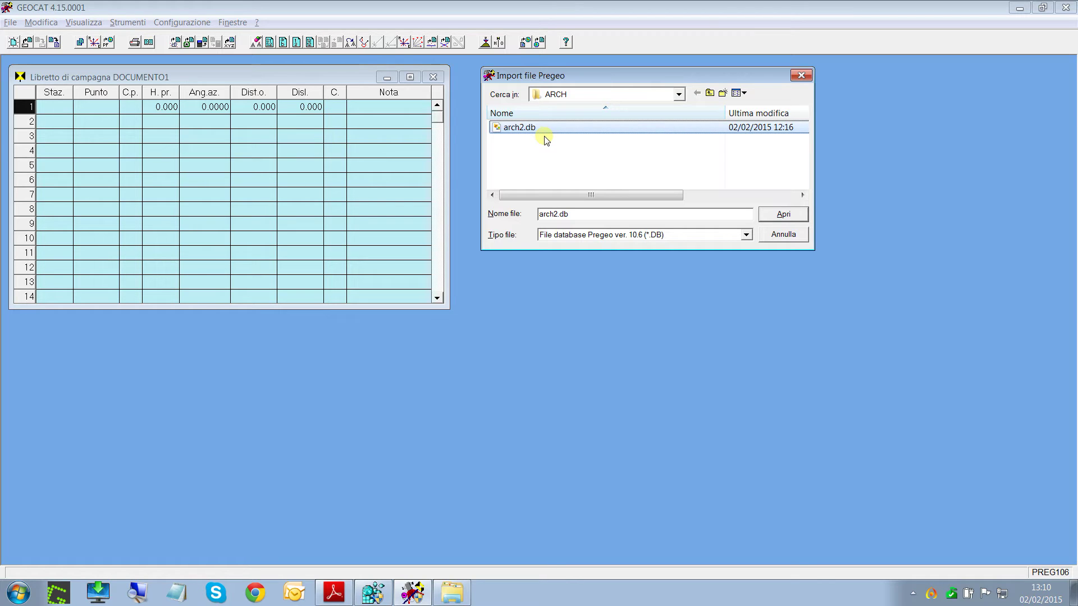
click(798, 217)
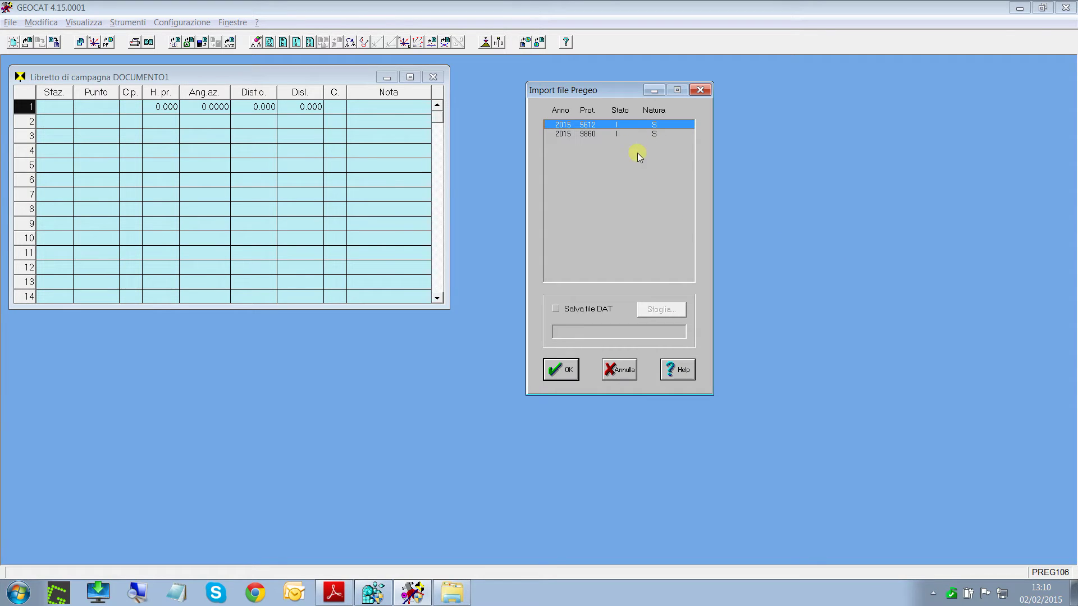
Look through the 2015 booklets listed in the Pregeo archive
click(606, 133)
click(606, 126)
click(608, 135)
click(606, 126)
key(Tab)
click(602, 134)
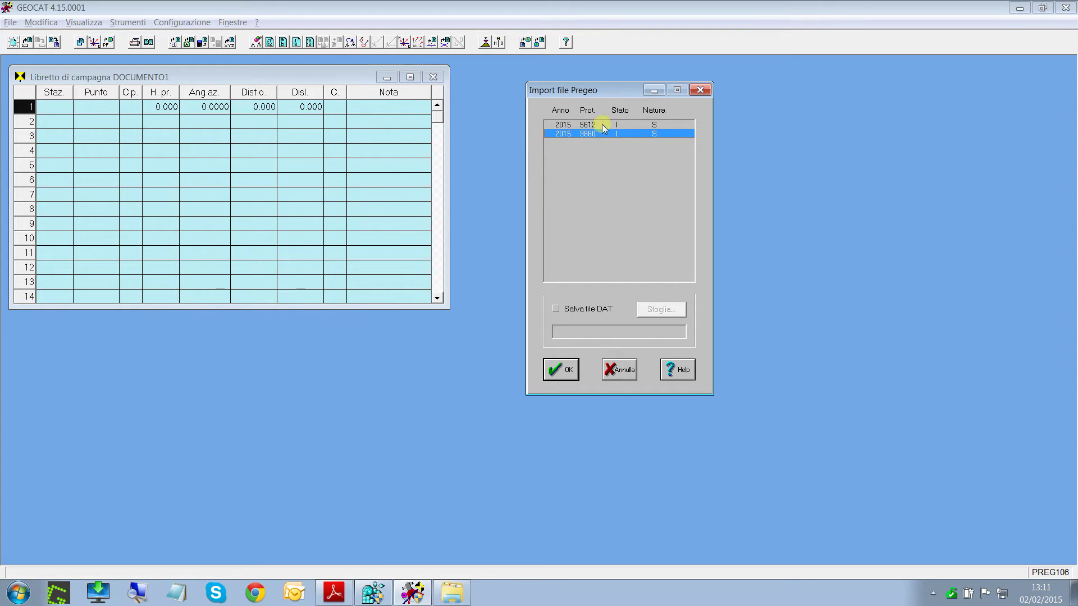
click(602, 126)
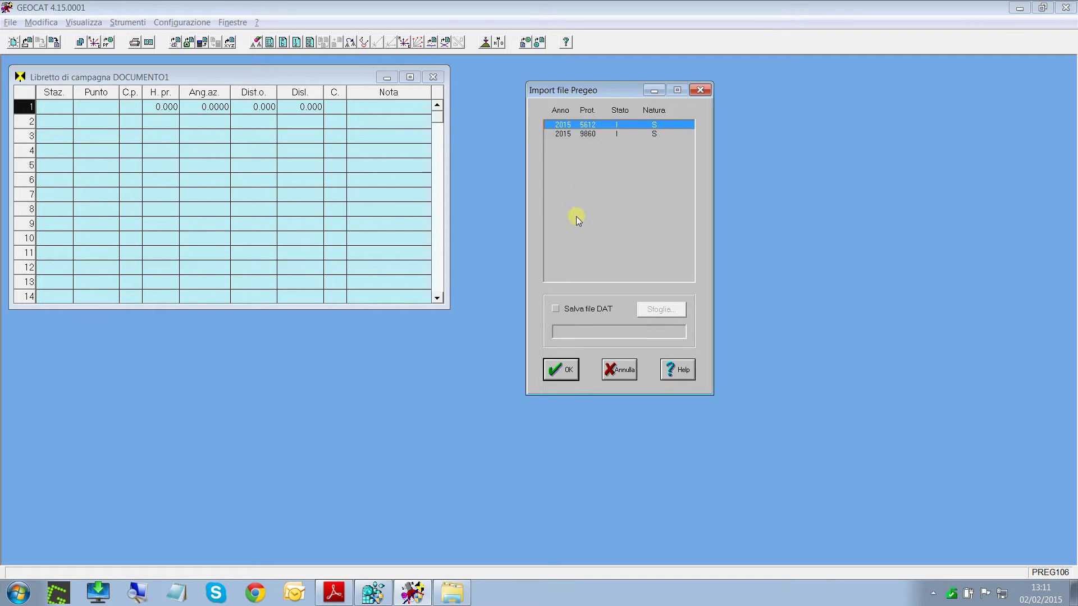
Try the option to save the selected booklet as a DAT file
click(556, 309)
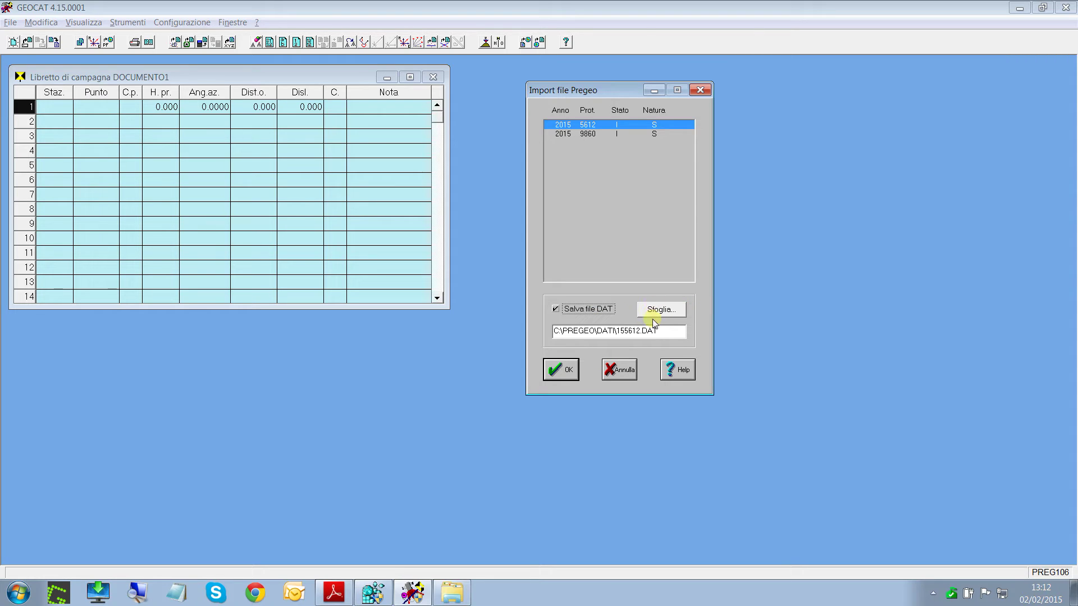
drag(665, 329, 546, 332)
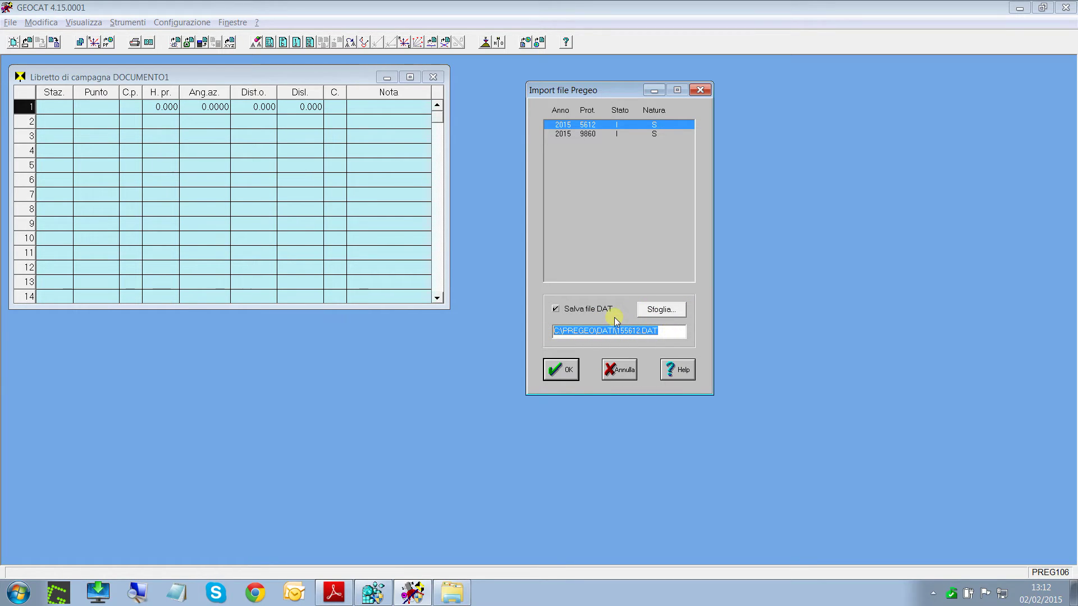
click(557, 309)
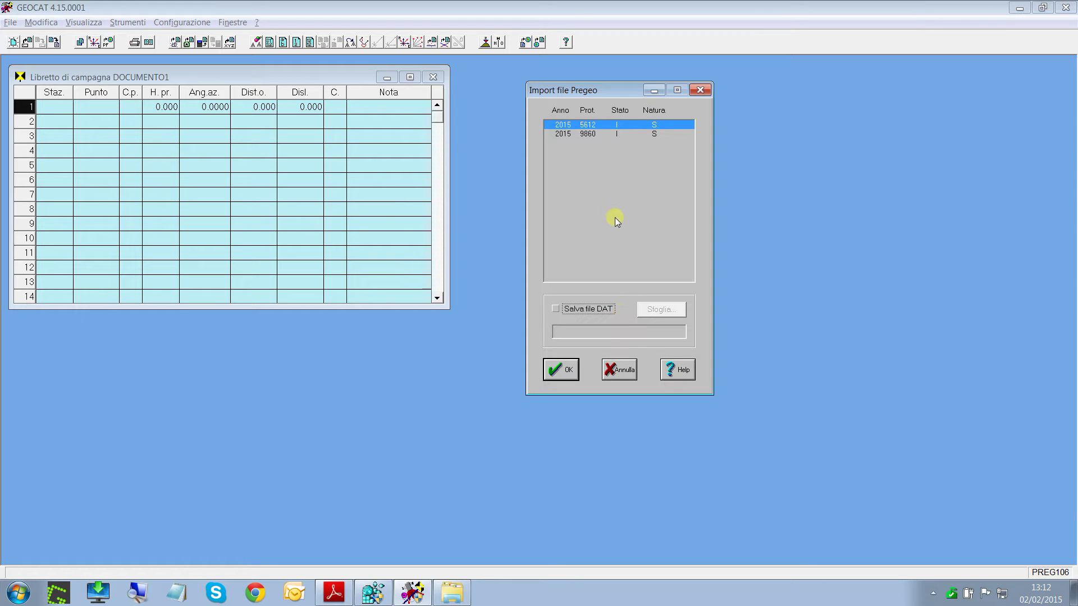
Import the first listed 2015 booklet and make the field book window taller to show more rows
click(605, 134)
click(604, 128)
click(560, 370)
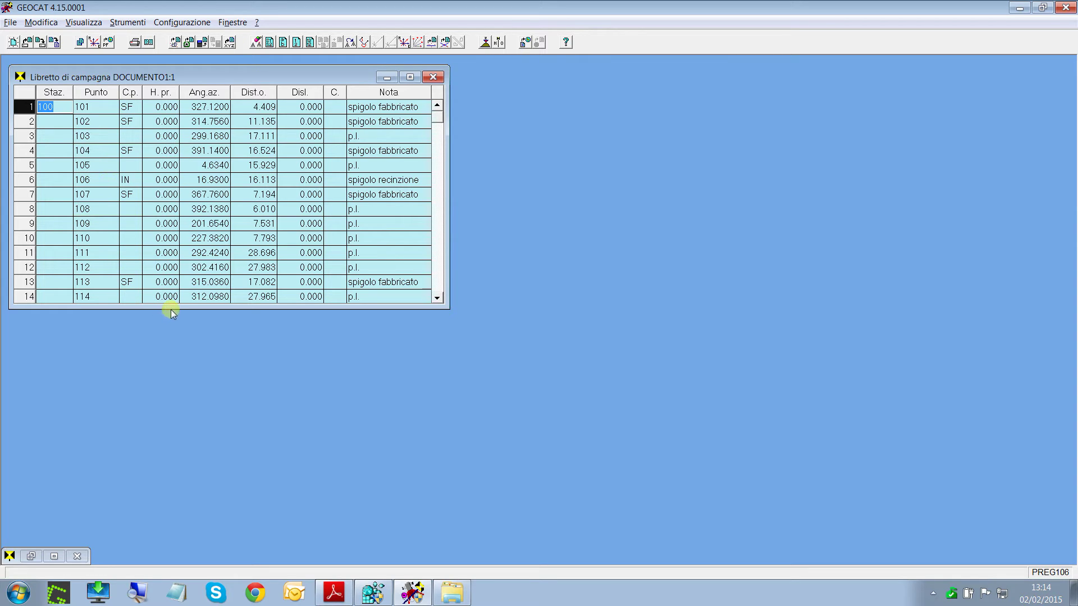
drag(171, 309, 161, 496)
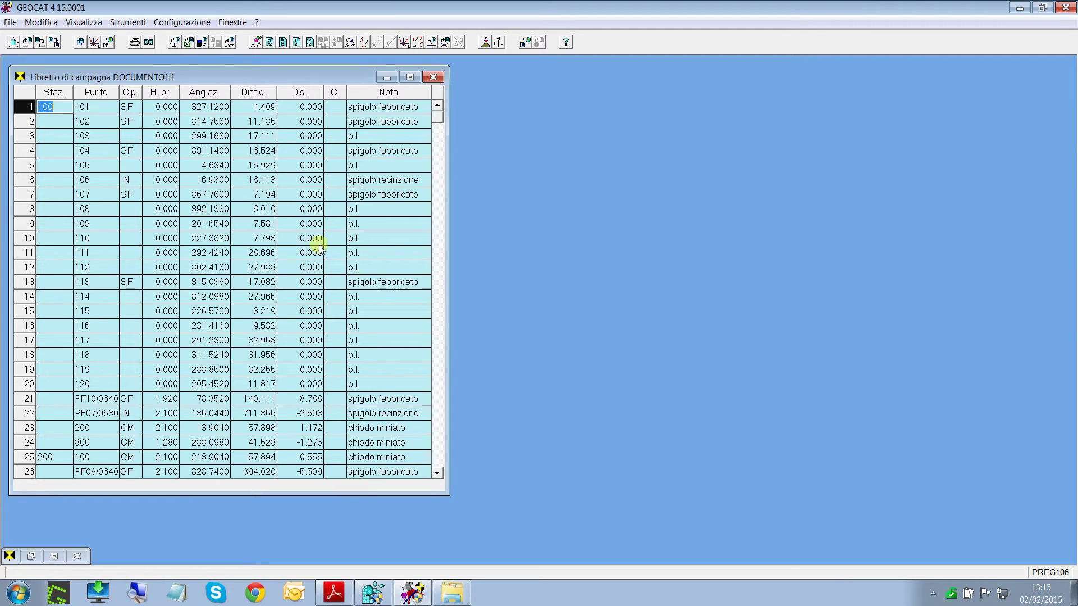
Open the CAD drawing of the imported survey in ZWCAD
right_click(516, 212)
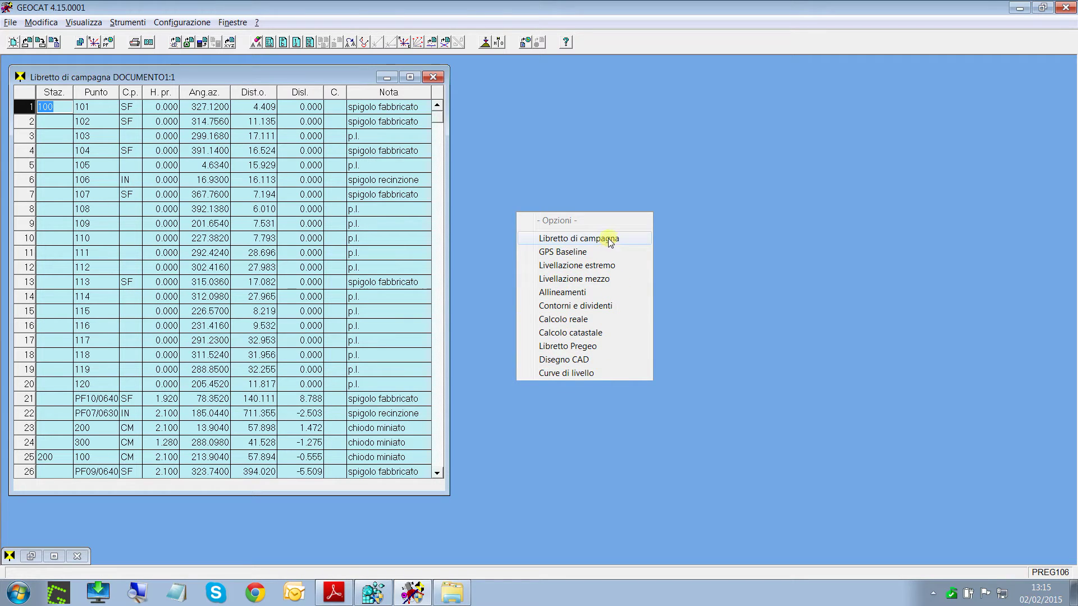
click(607, 365)
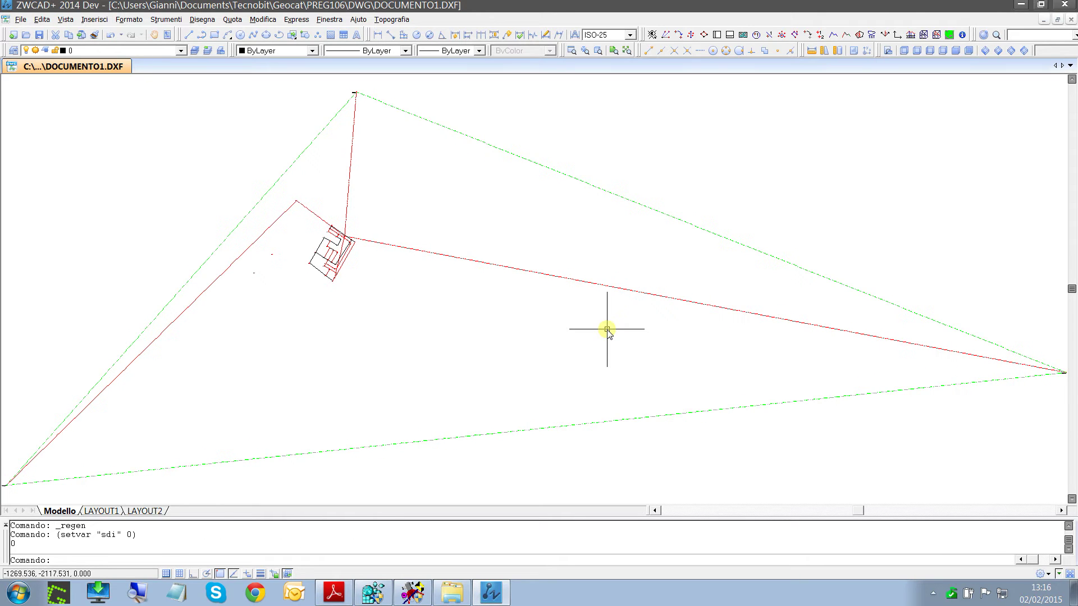
scroll(336, 236, up, 8)
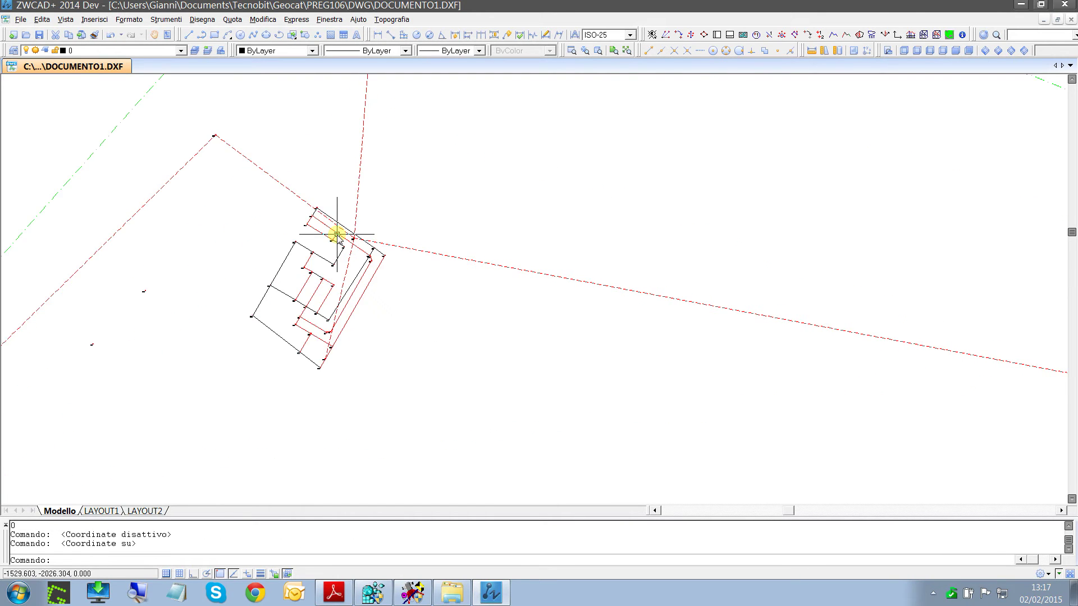
scroll(337, 234, up, 3)
scroll(584, 273, up, 4)
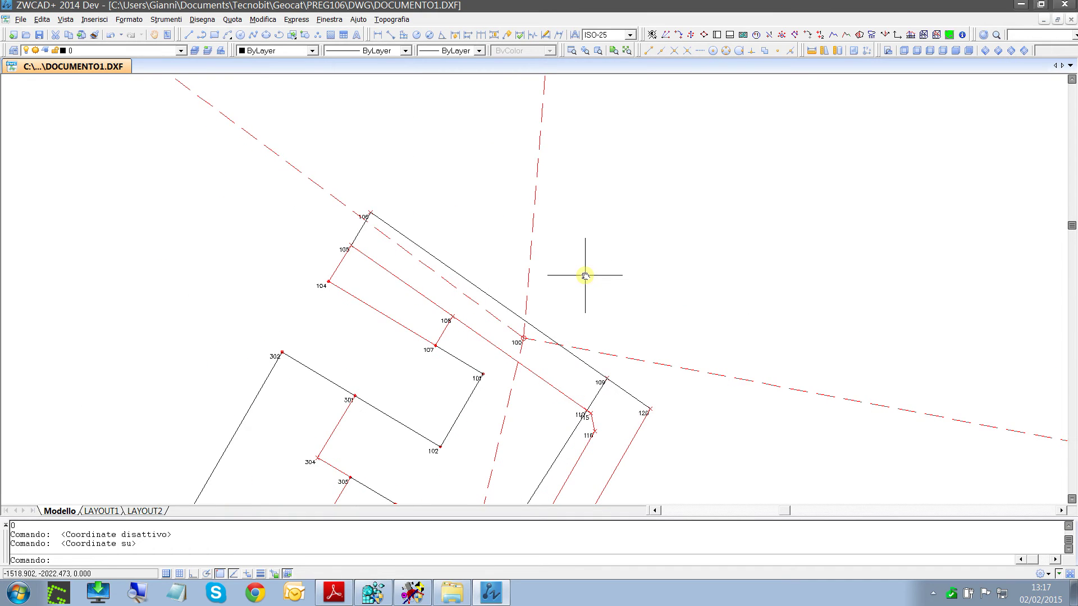
Start Punti Celerimetrici / GPS with station 100 as the reference and 131 as the first point name
click(395, 21)
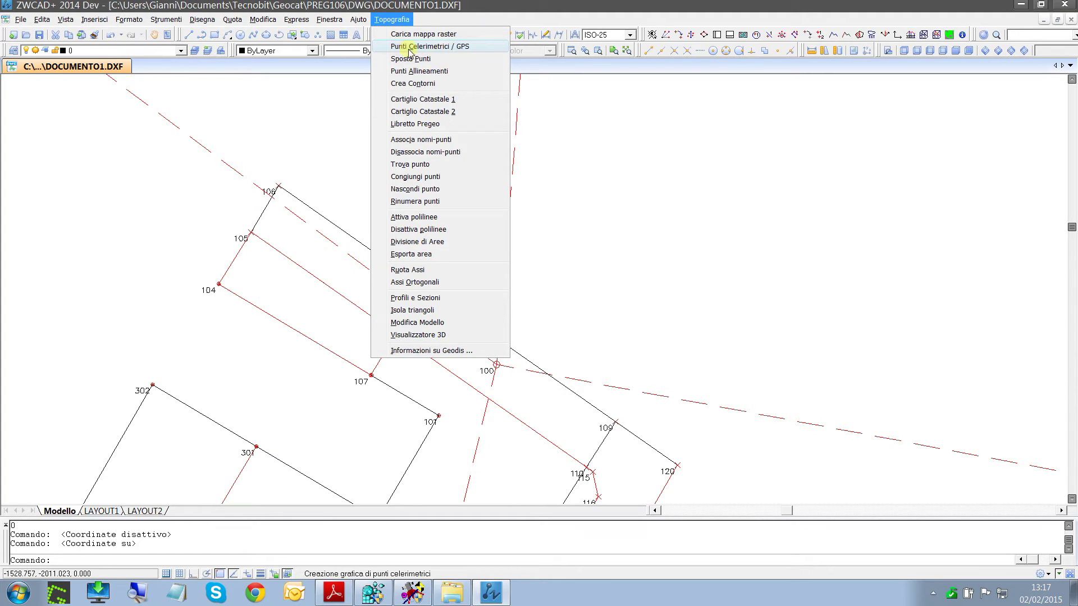
click(482, 47)
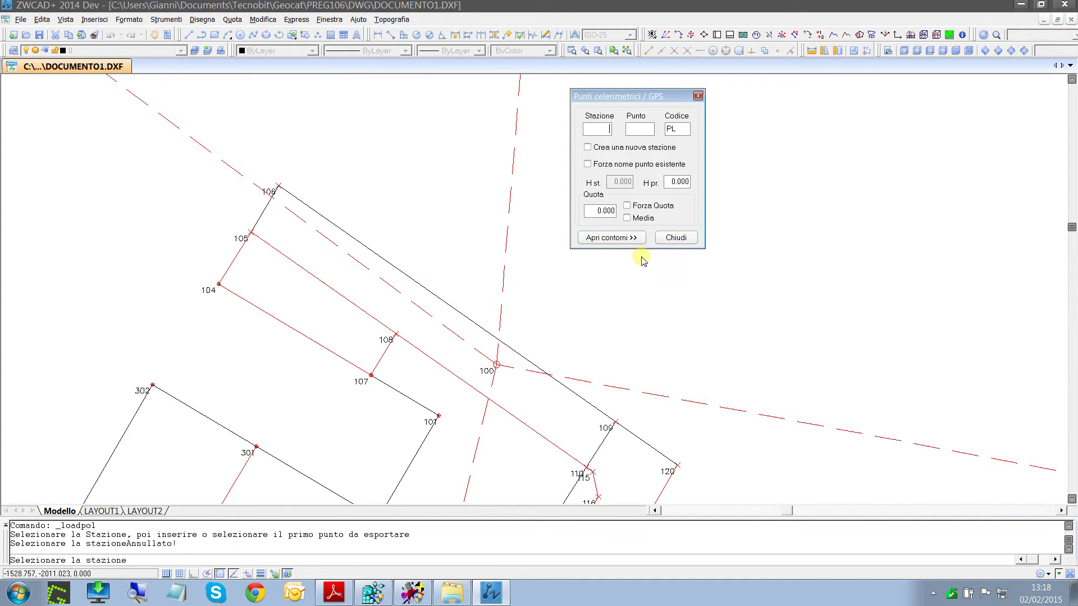
key(F6)
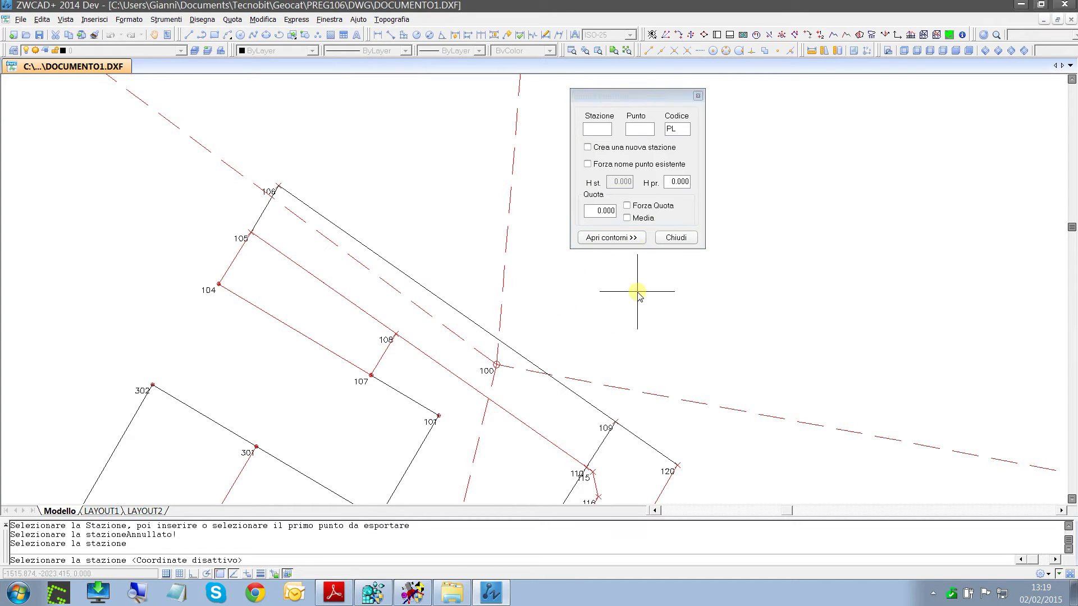
click(497, 362)
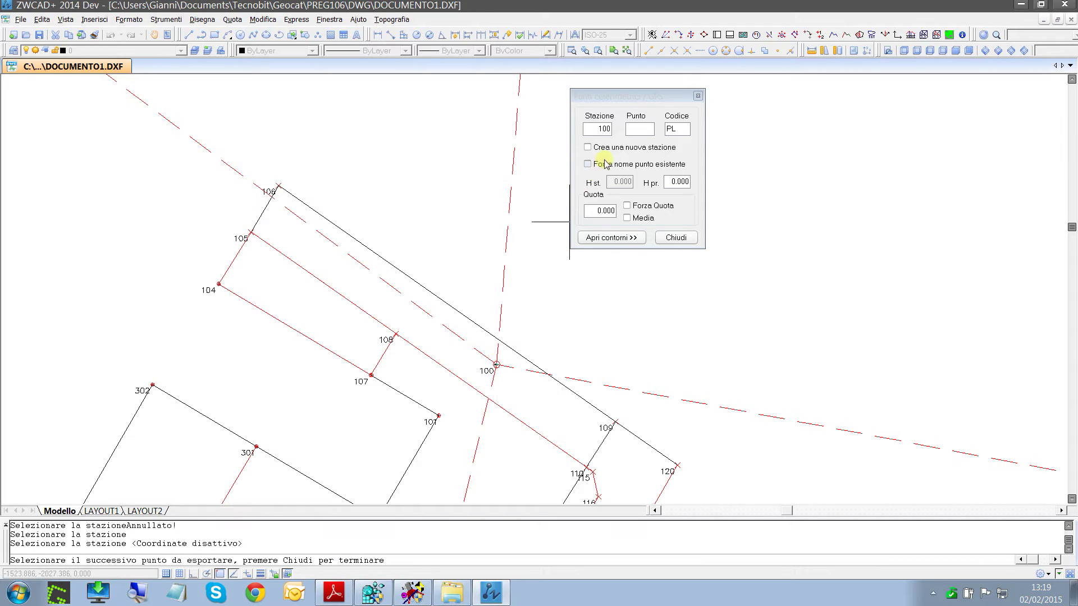
click(652, 129)
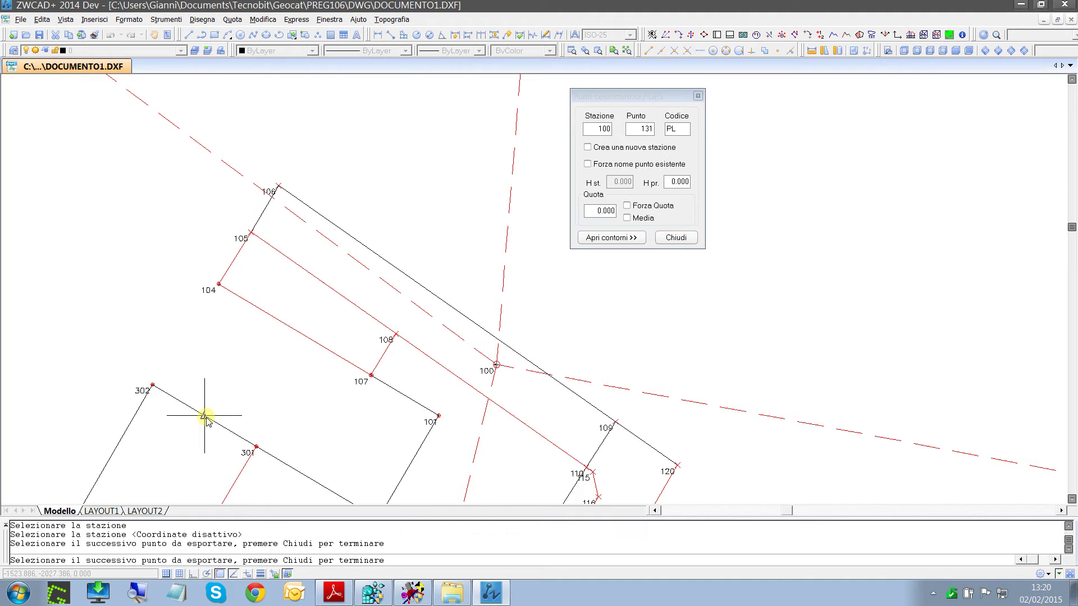
Insert points 131 to 134 at the midpoints of segments 302–301, 301–102, 102–101 and 106–109
key(F6)
key(F6)
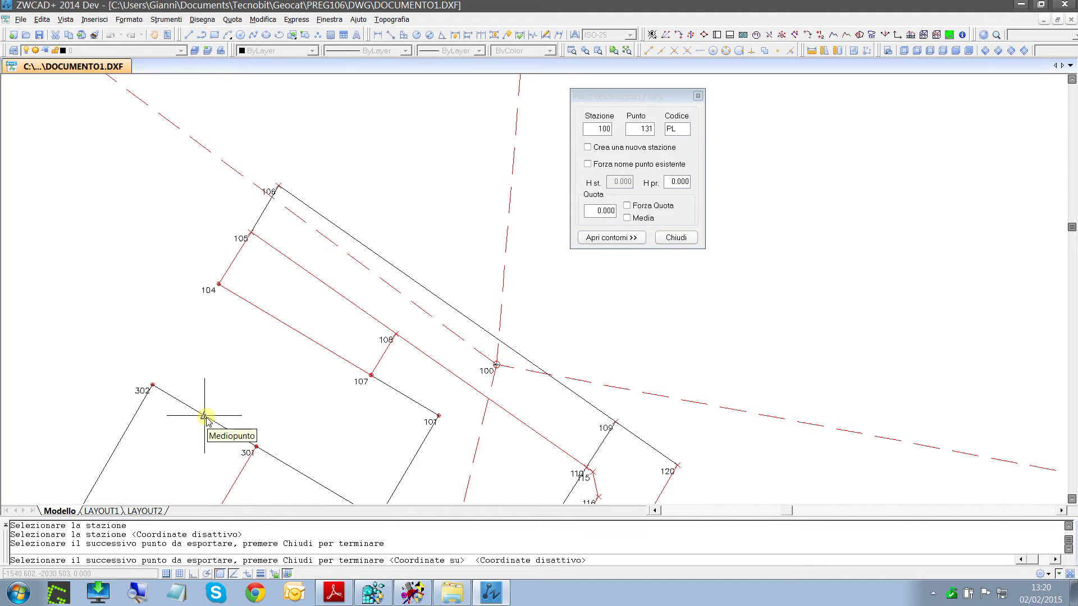
click(205, 416)
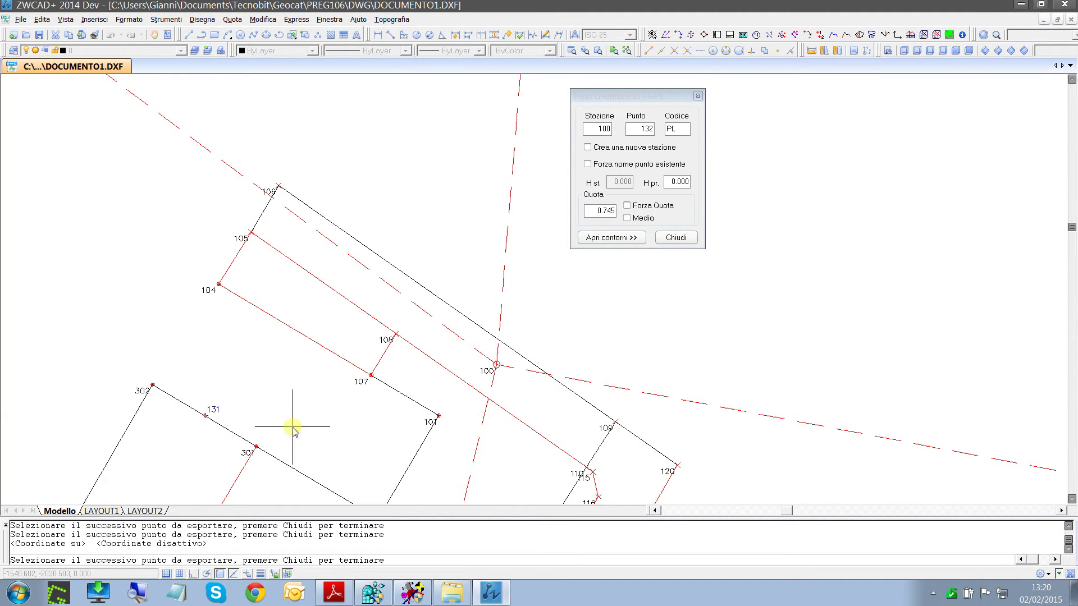
click(313, 478)
mouse_move(366, 440)
middle_down()
mouse_move(369, 344)
mouse_move(355, 325)
middle_up()
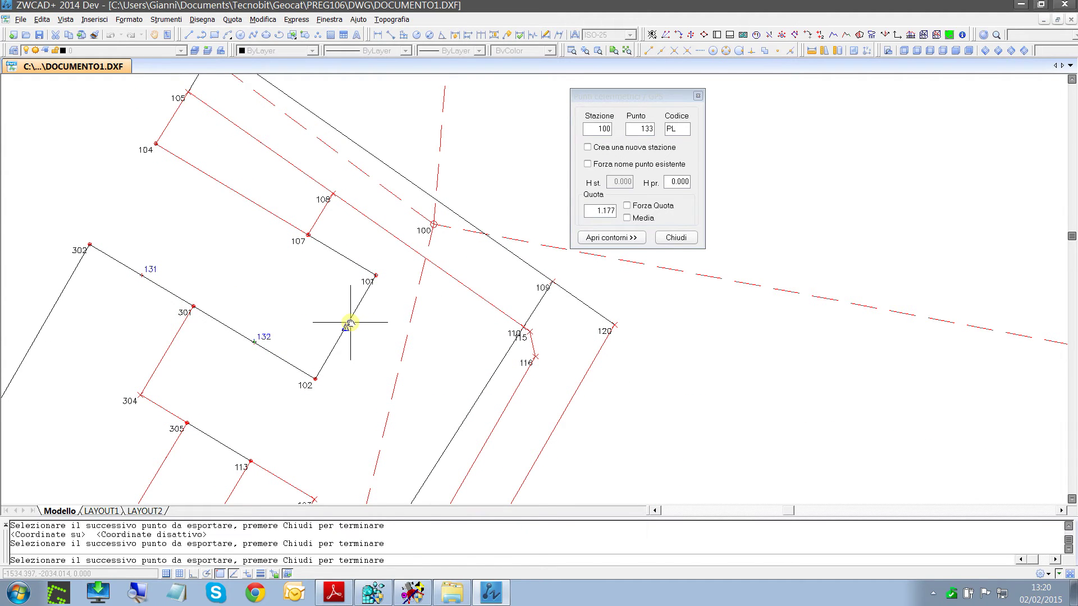
click(349, 324)
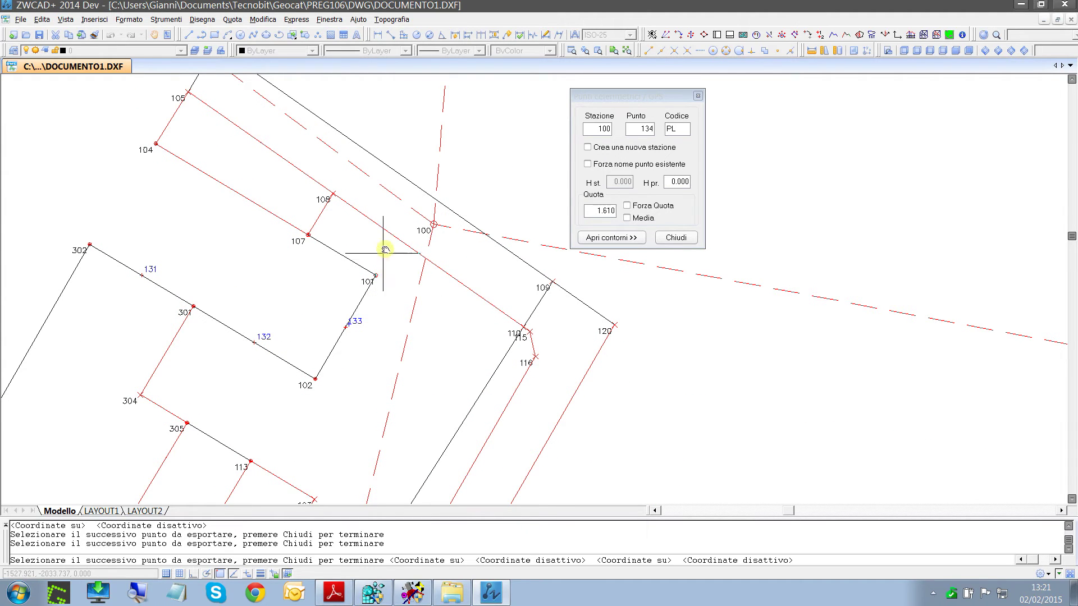
click(387, 165)
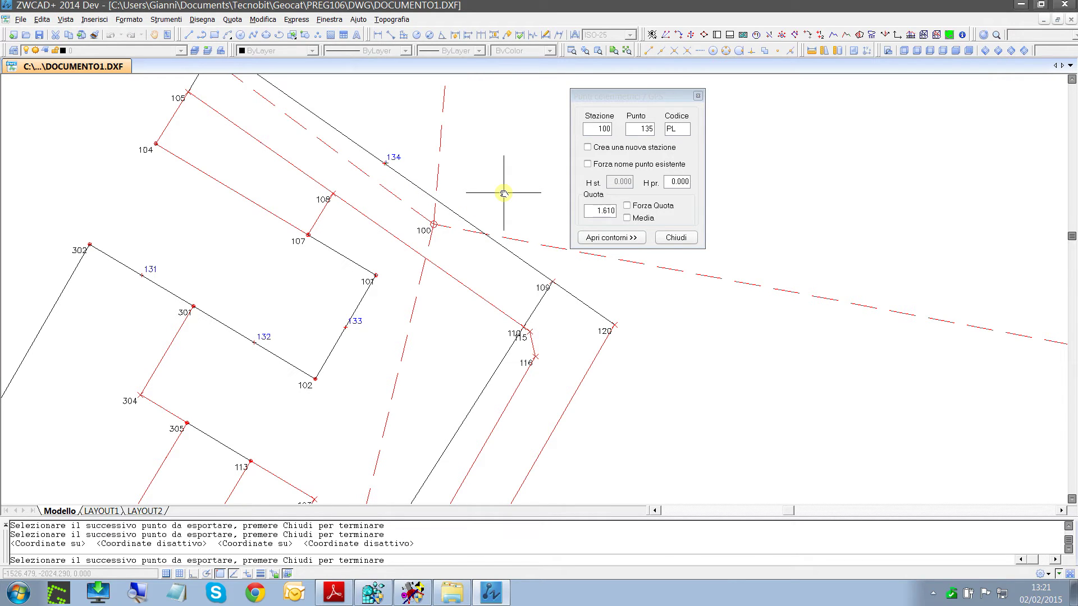
End the Punti Celerimetrici / GPS point insertion with point 134 as the last point
key(F6)
key(F6)
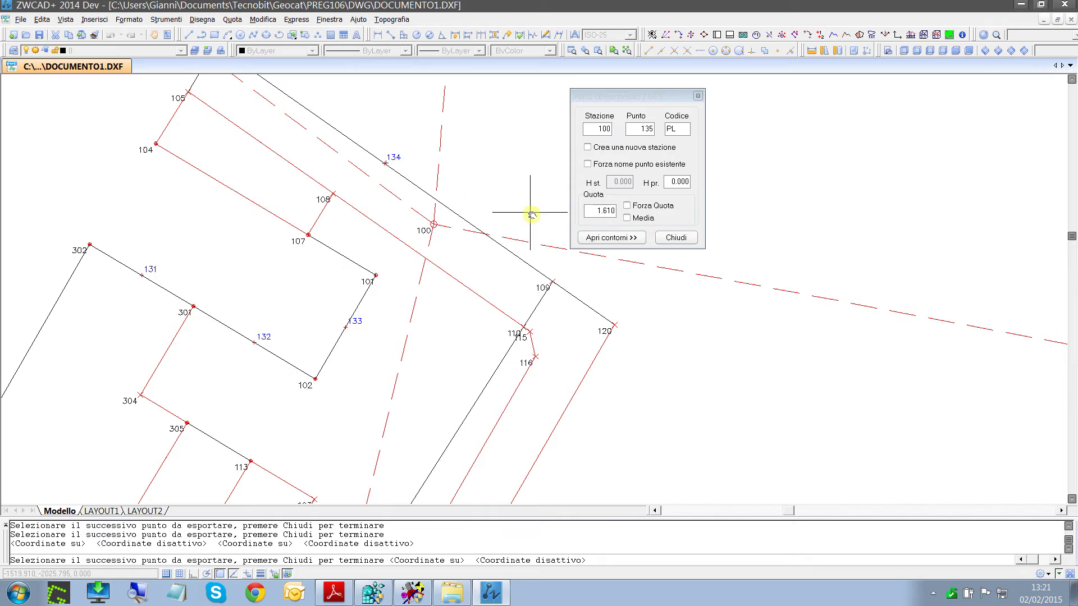
key(F6)
key(F6)
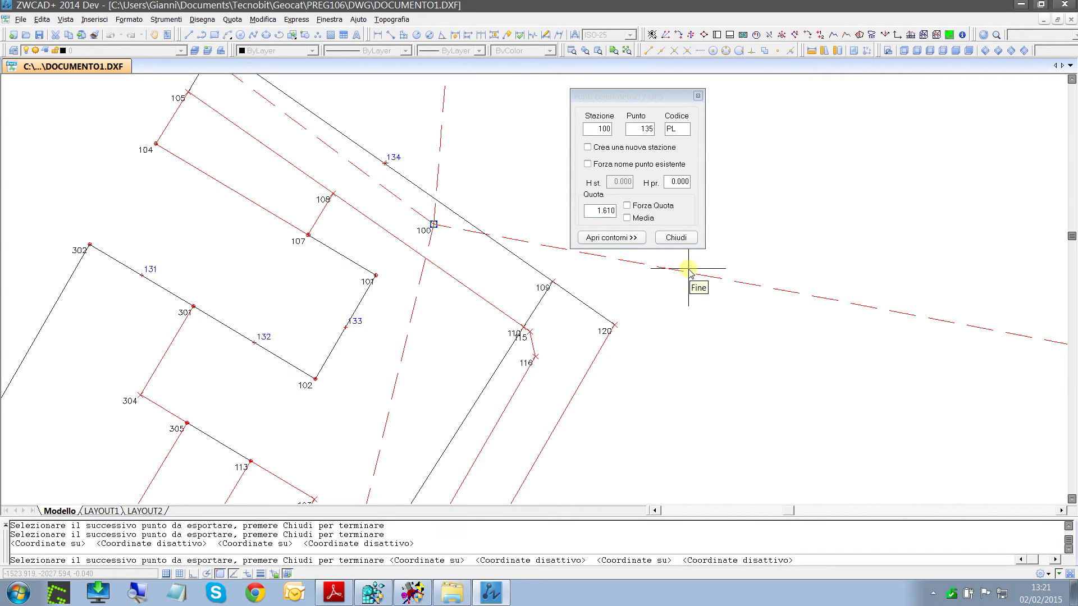
click(676, 237)
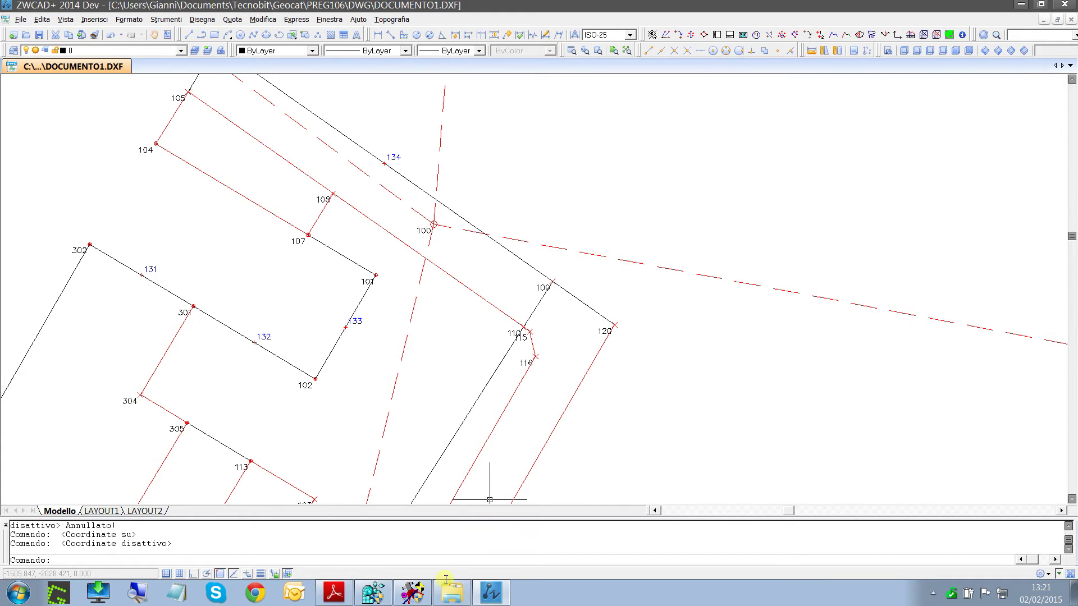
Switch to Geocat, bring the CAD points into the field book, enlarge its window and select the rows of points 131 to 134
click(425, 599)
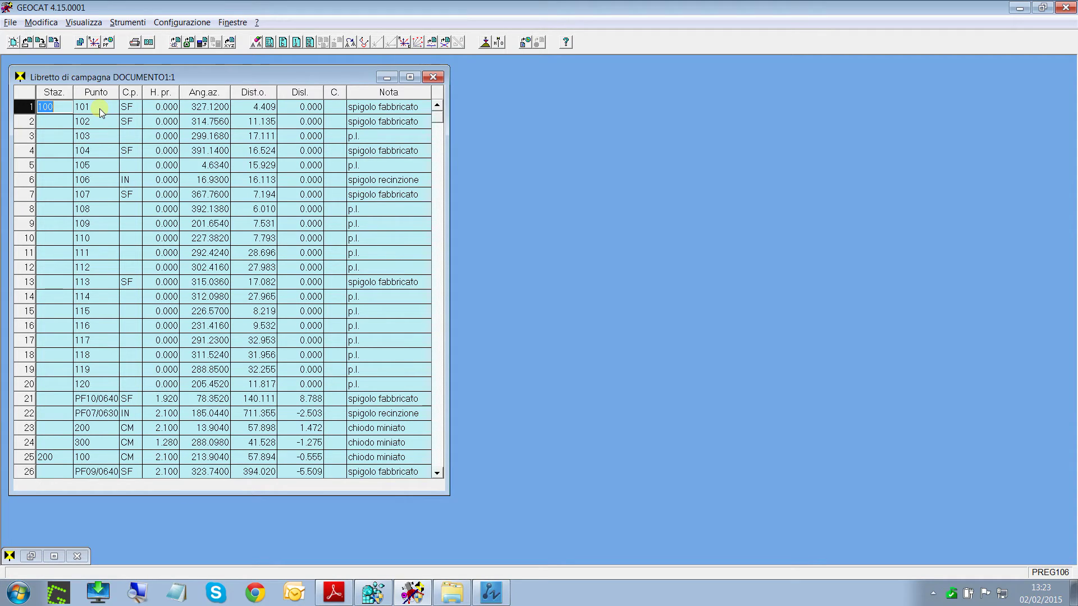
click(176, 44)
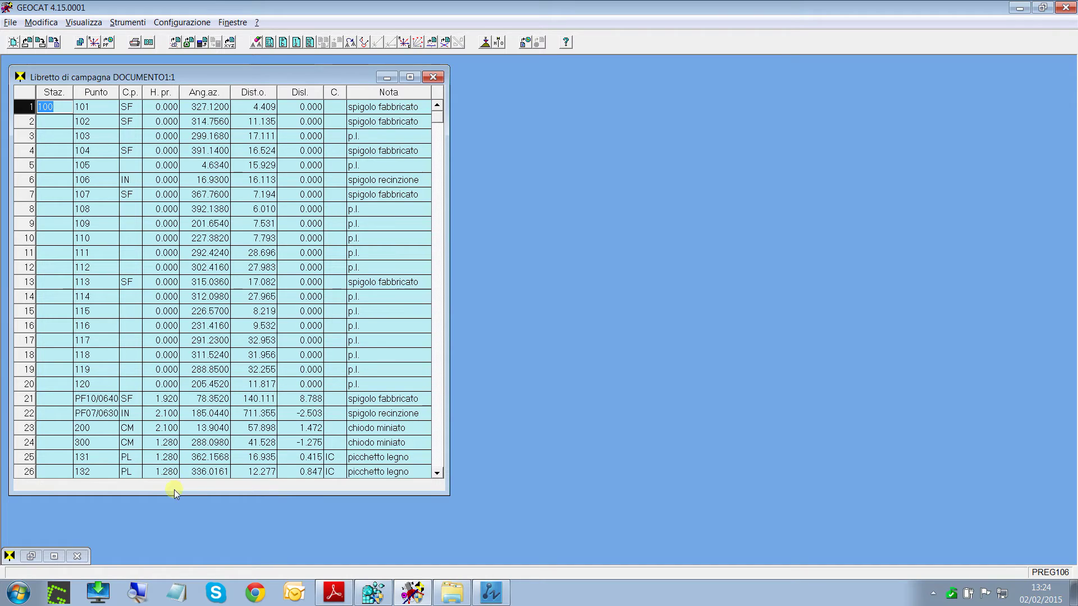
drag(177, 493, 190, 535)
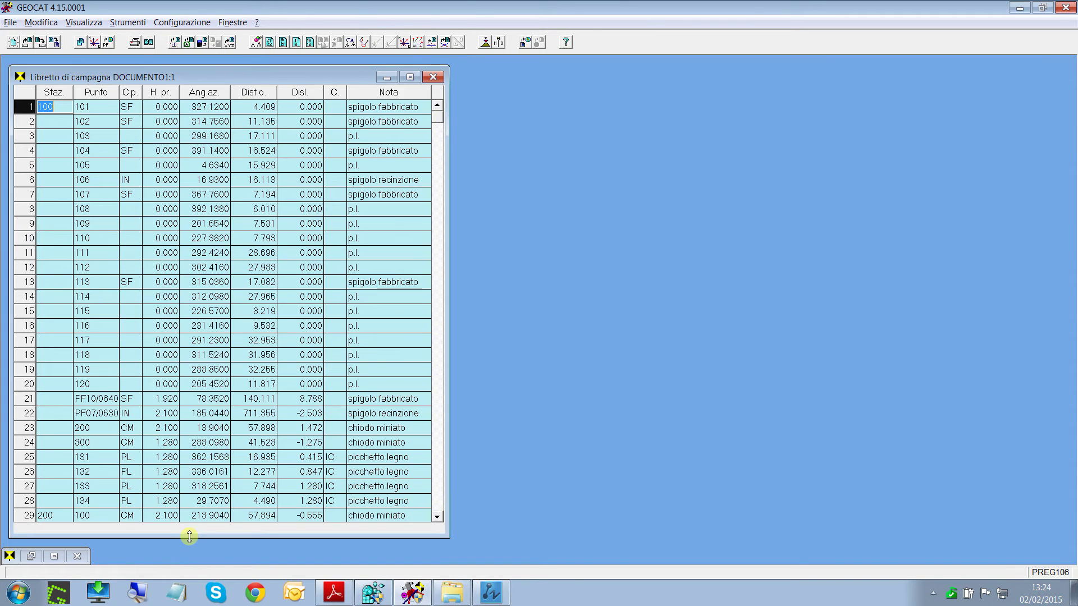
click(31, 457)
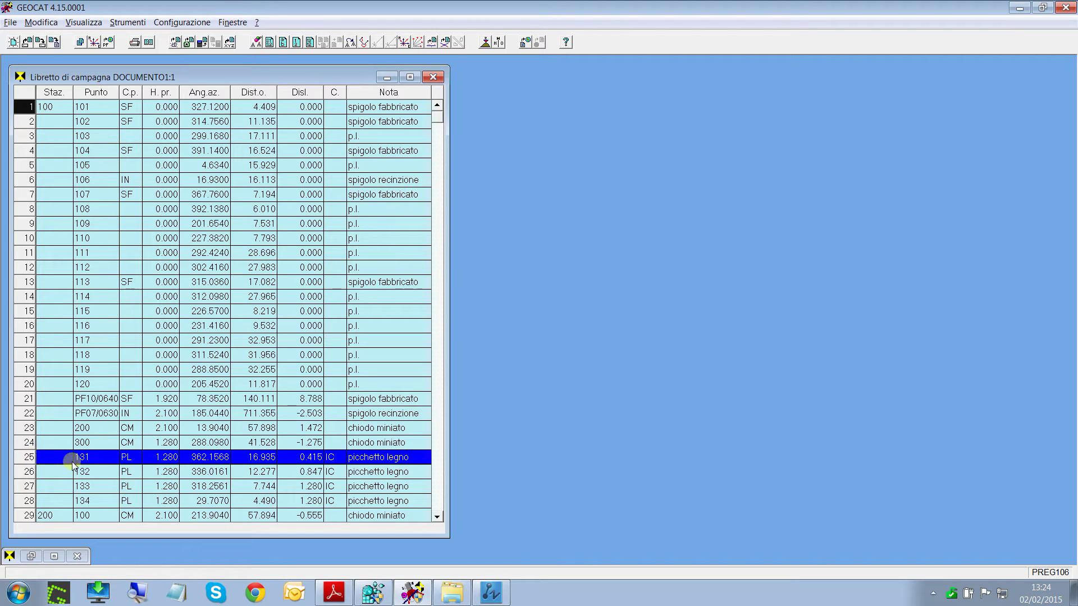
shift+click(29, 502)
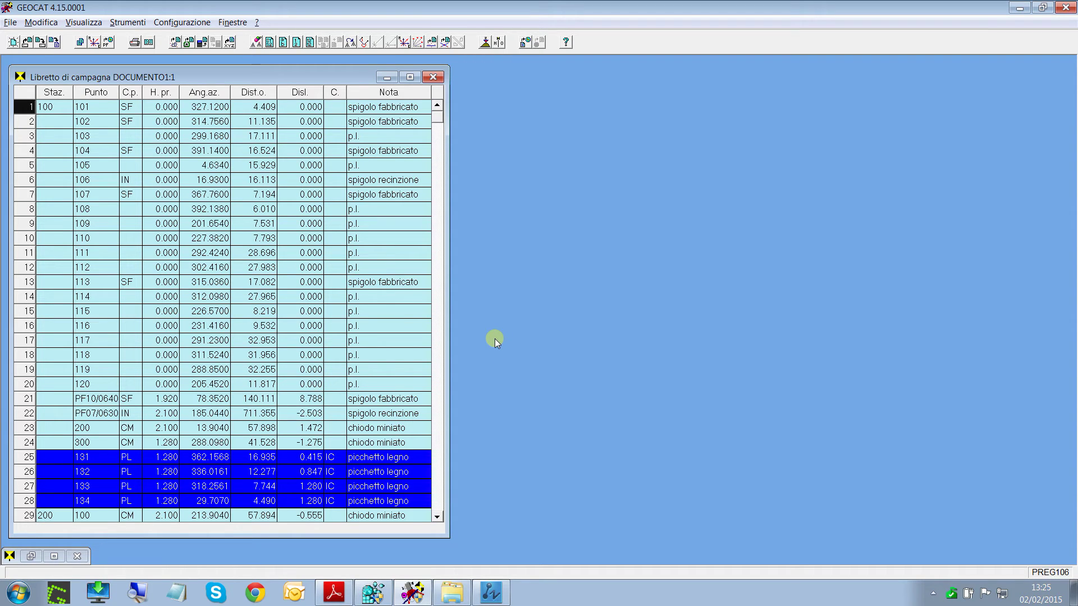
Open the survey's Libretto Pregeo and highlight the lines of points 131 to 134, followed by the date and protocol fields in line 0
right_click(604, 223)
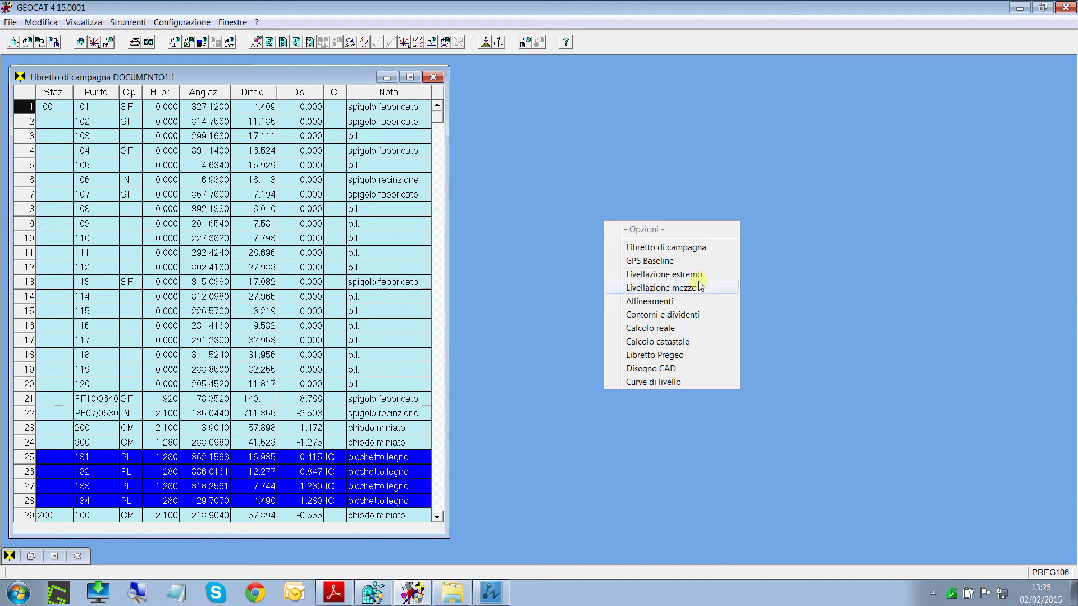
click(701, 353)
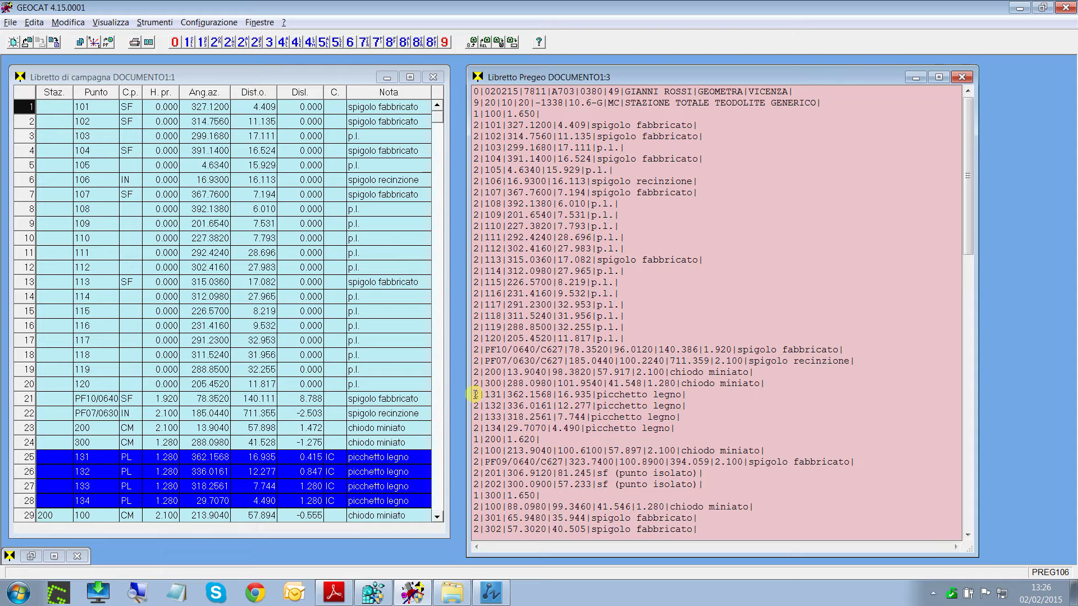
drag(475, 395, 676, 430)
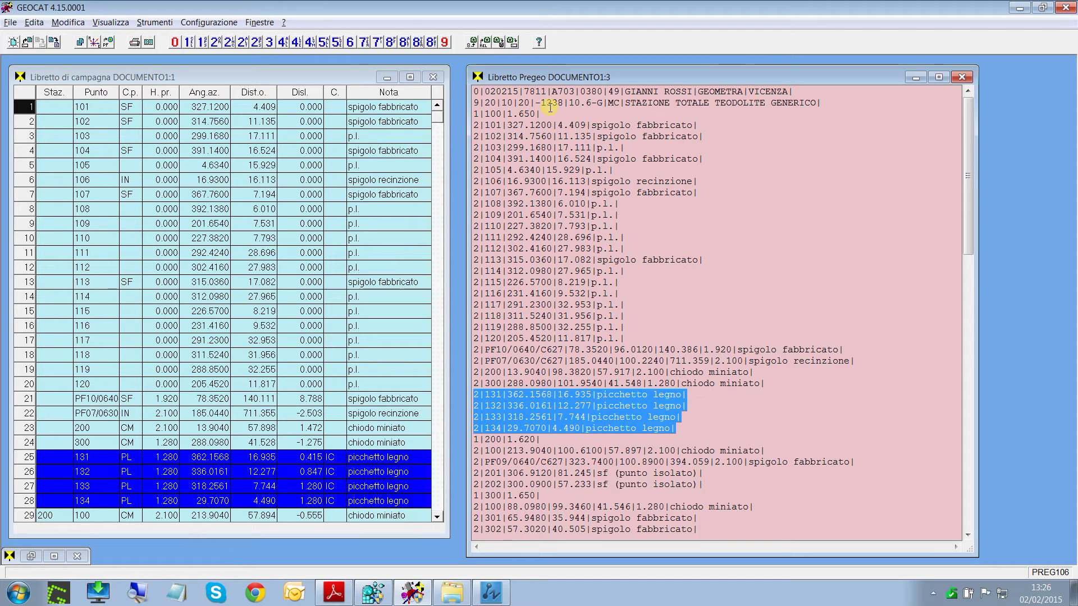
drag(485, 91, 551, 91)
drag(486, 91, 551, 91)
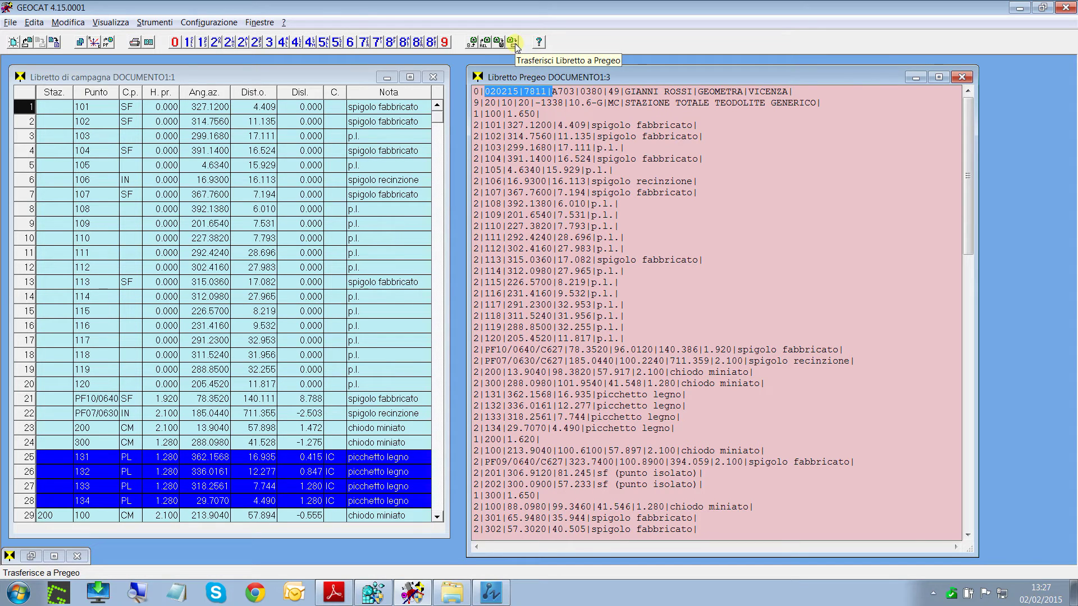
Transfer the booklet to Pregeo, keeping the proposed booklet type and status
click(513, 43)
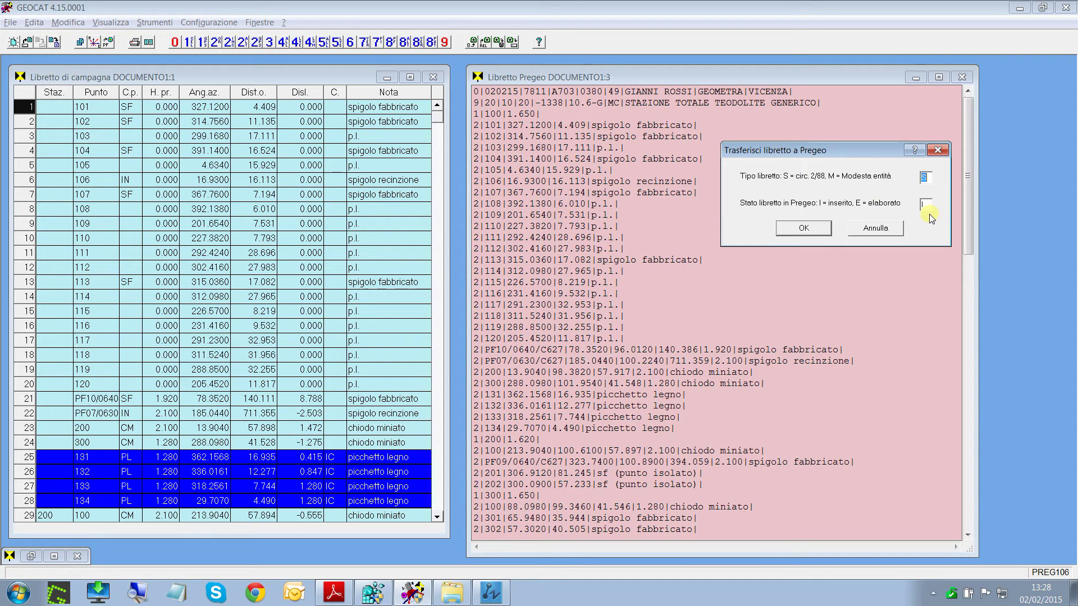
click(804, 229)
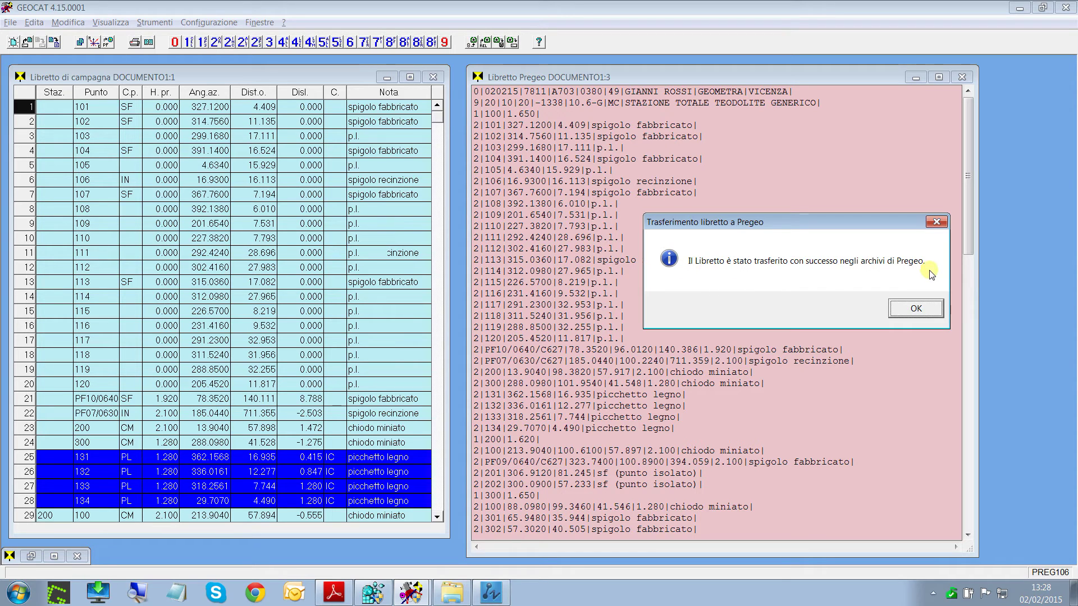
click(916, 308)
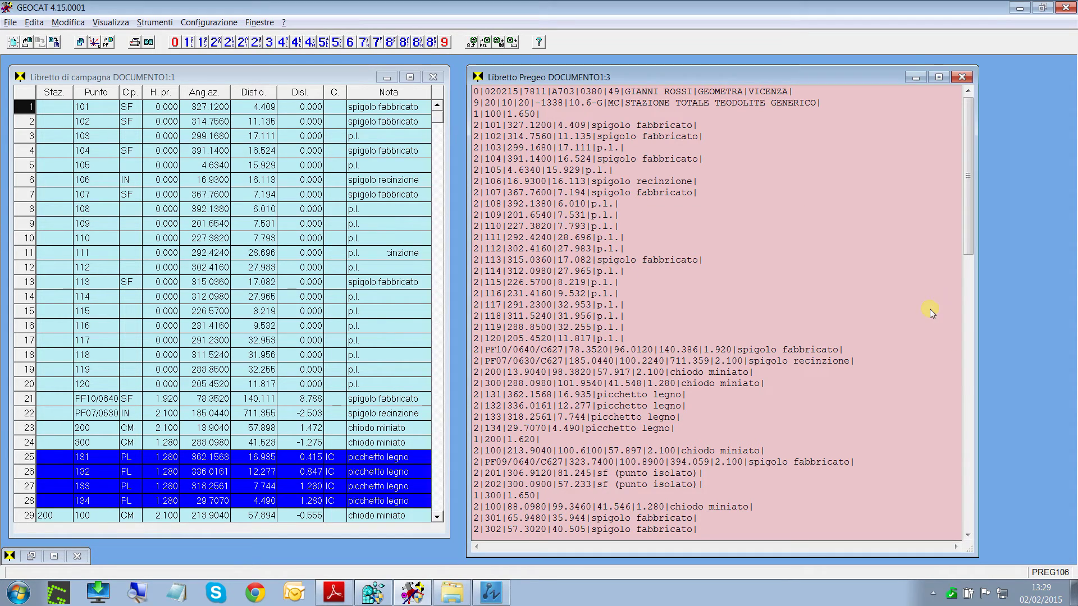
Launch Pregeo from the desktop and enter its PREGEO (Circ. 2/88) procedure
click(1072, 600)
click(753, 299)
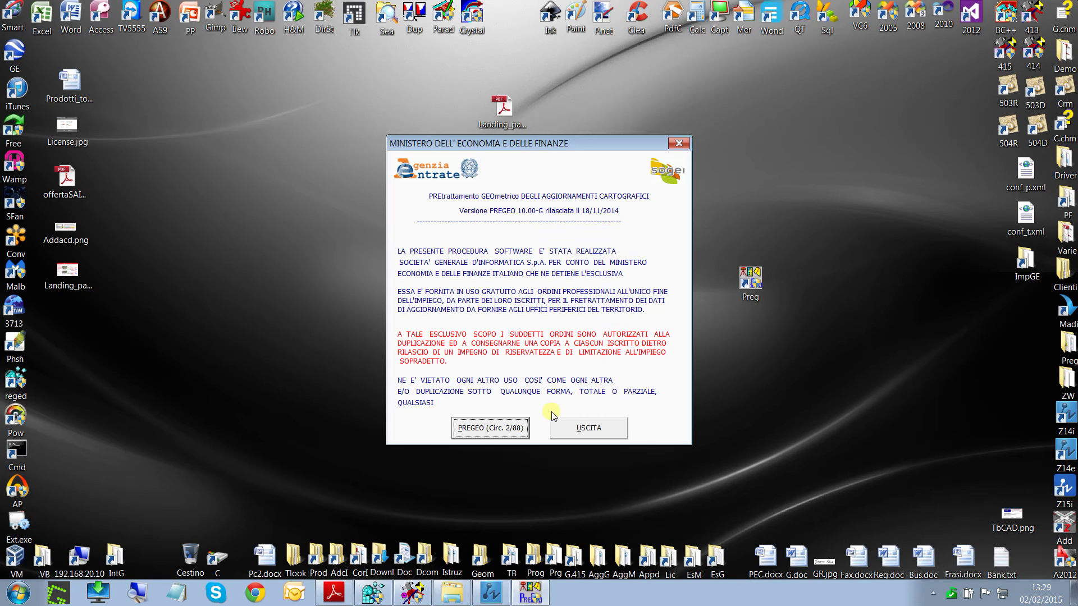
click(552, 417)
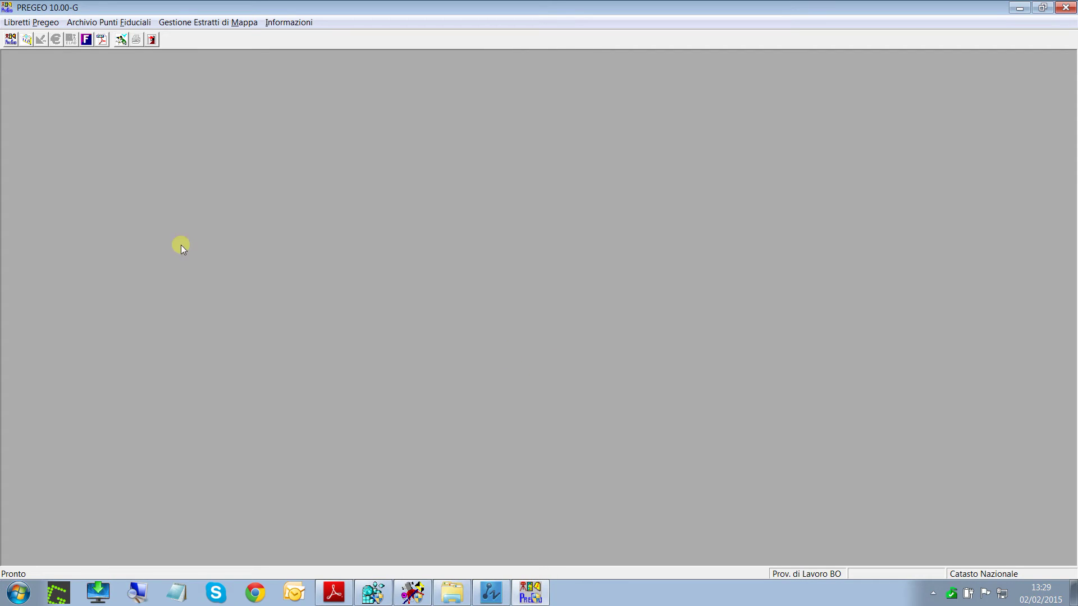
Open the archive's booklet selection and pick booklet 7811 S under 2015
click(34, 22)
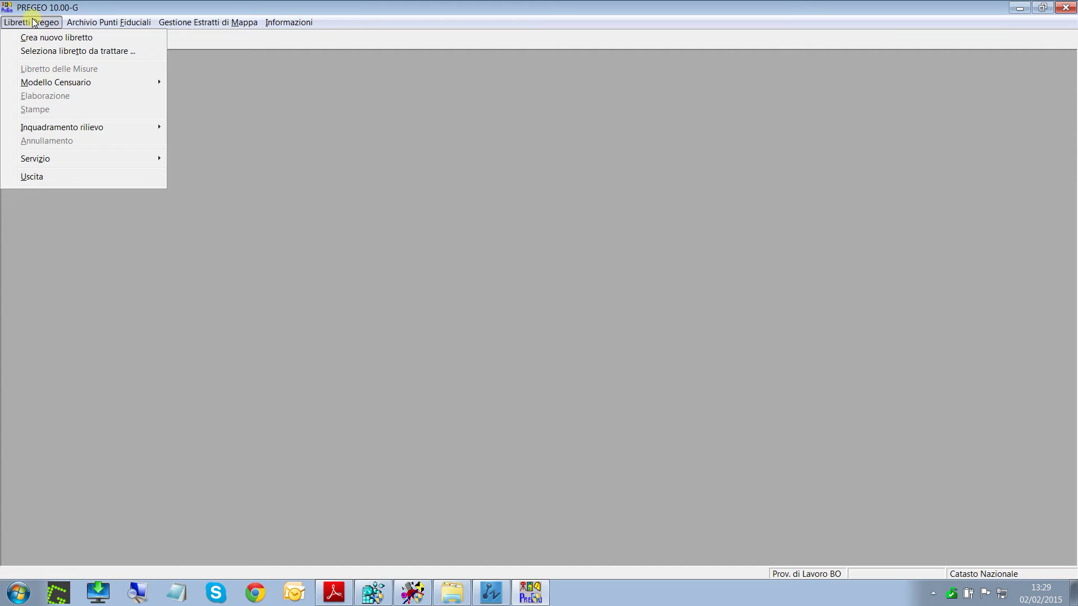
click(40, 51)
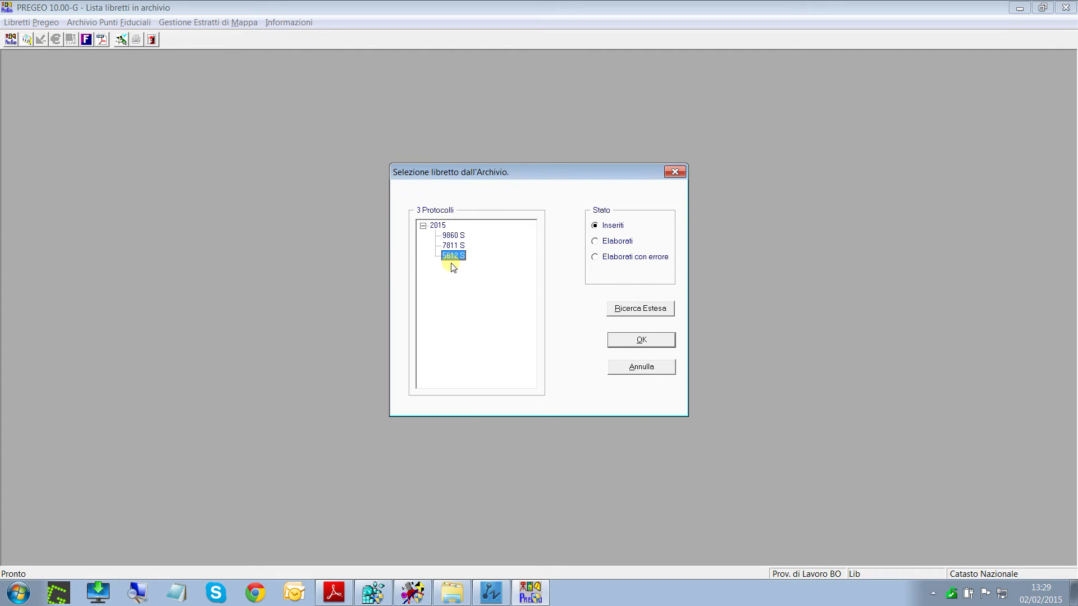
click(449, 246)
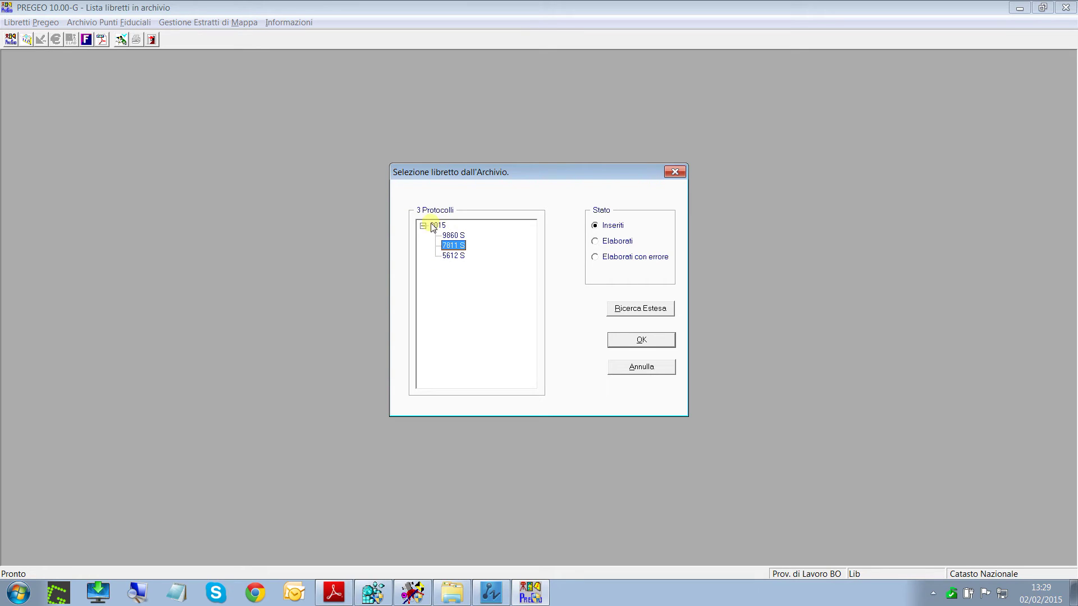